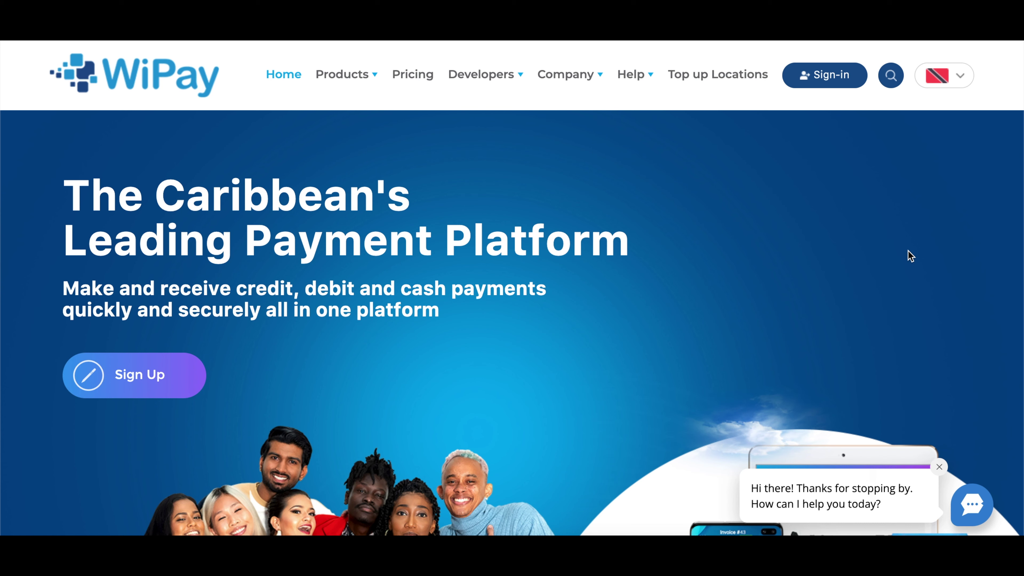
# - Open the WiPay business account sign-up page and review the documents required for each business structure
pyautogui.click(142, 387)
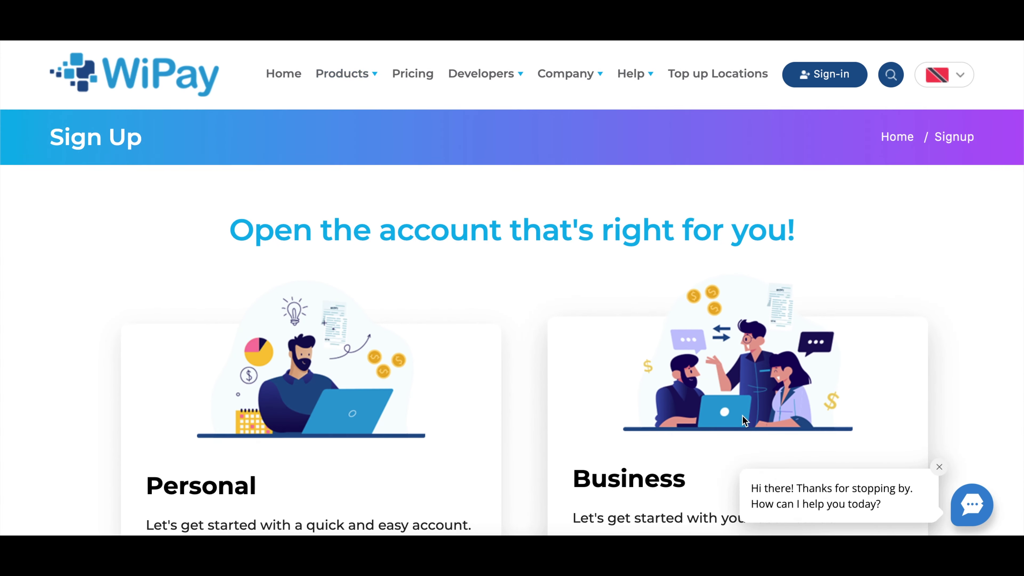
pyautogui.scroll(-6, 744, 420)
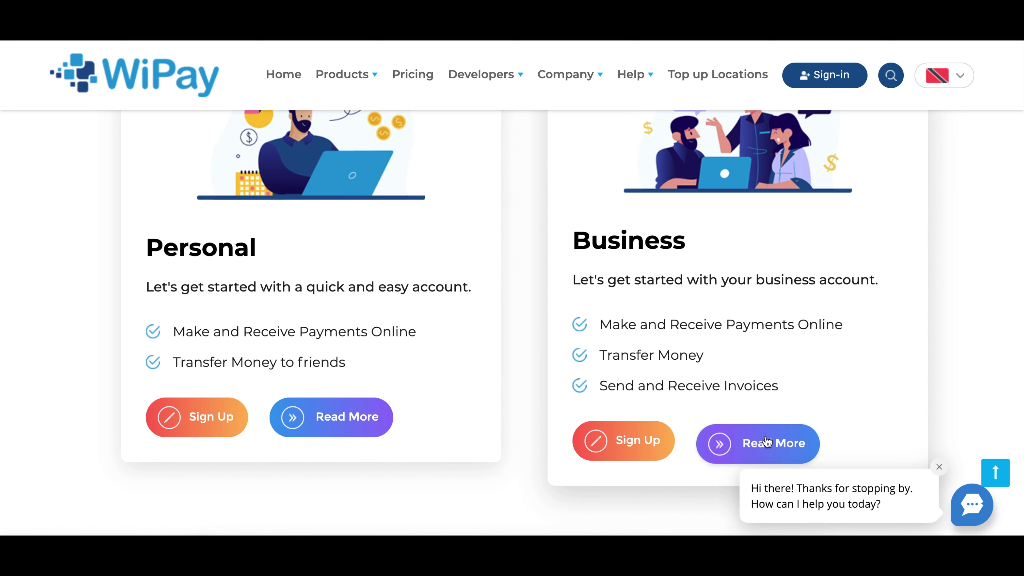
pyautogui.click(750, 443)
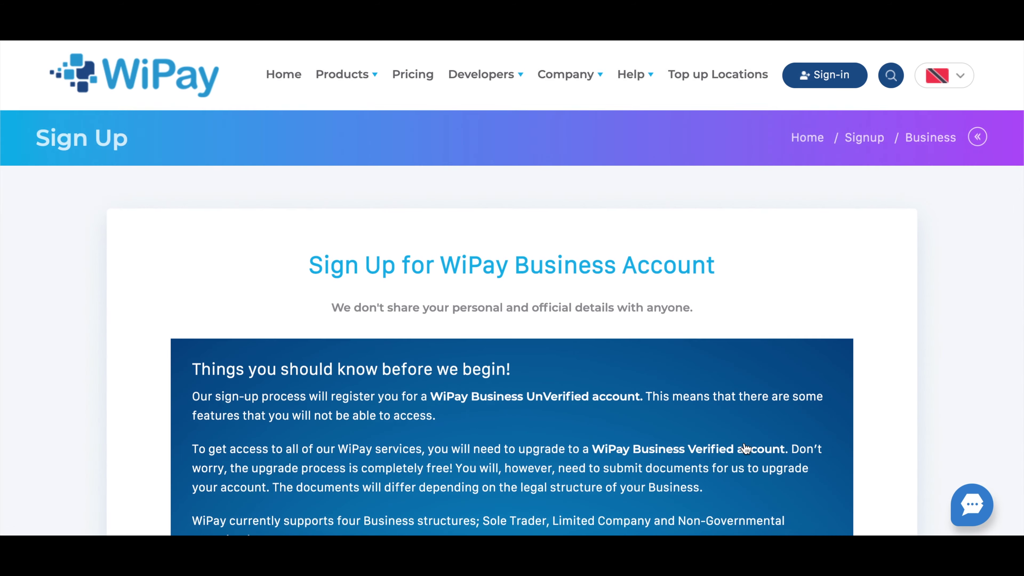
pyautogui.scroll(-5, 905, 385)
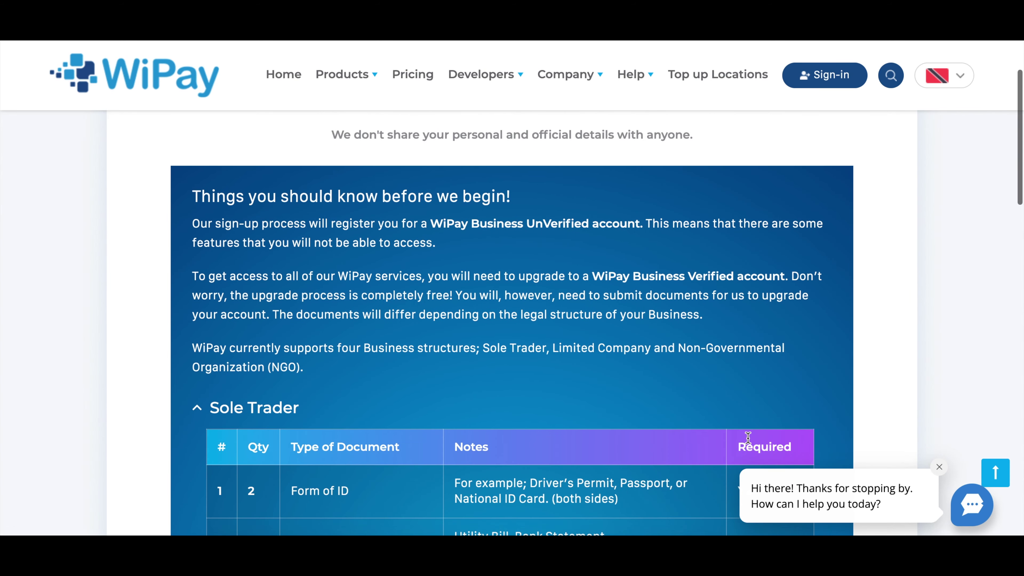
pyautogui.scroll(-12, 905, 384)
pyautogui.scroll(-1, 905, 381)
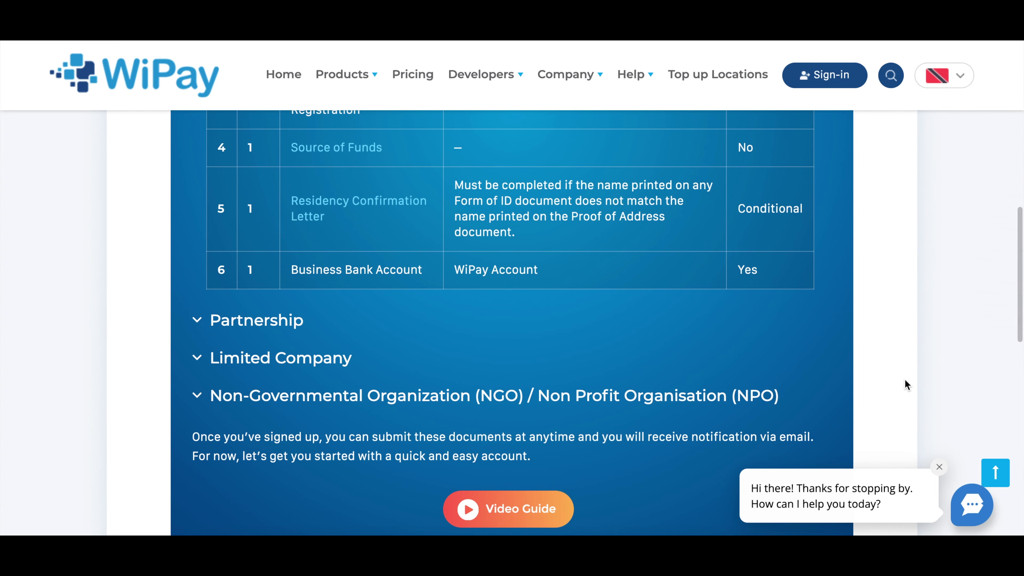
pyautogui.scroll(-5, 905, 381)
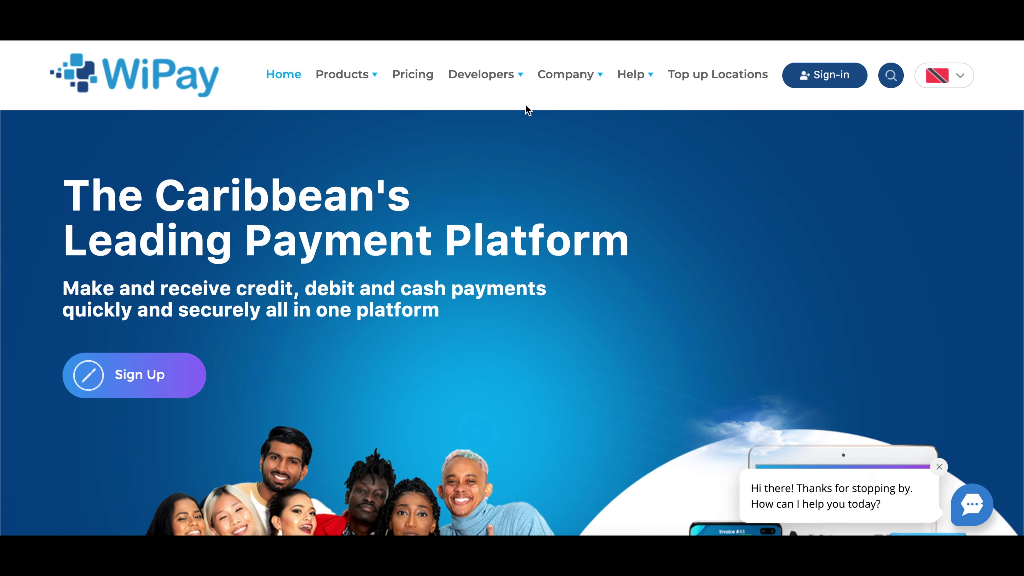
# - Download the WiPay WooCommerce Credit Card Plugin from WiPay's developer plugin guide
pyautogui.moveTo(516, 82)
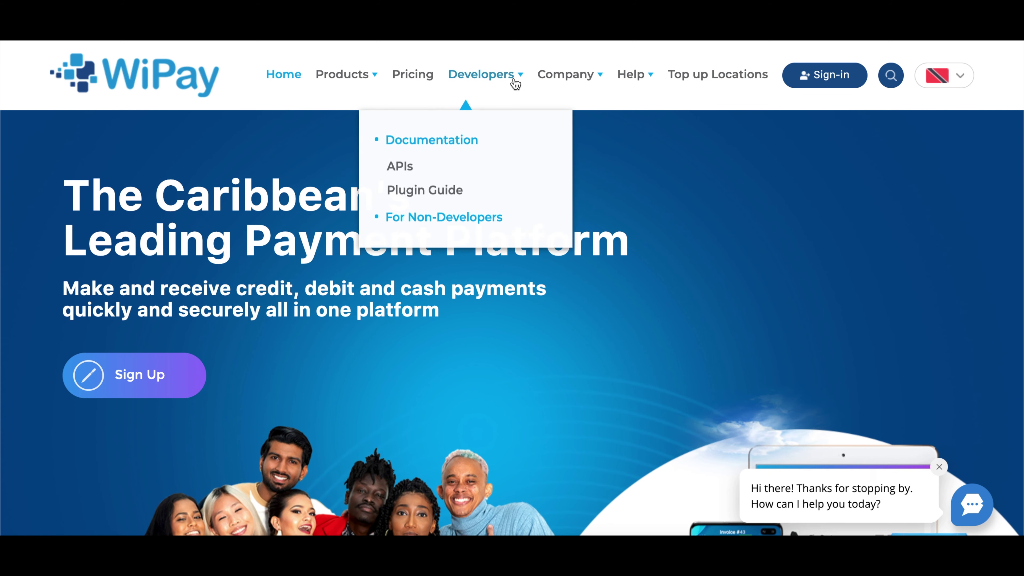
pyautogui.click(449, 191)
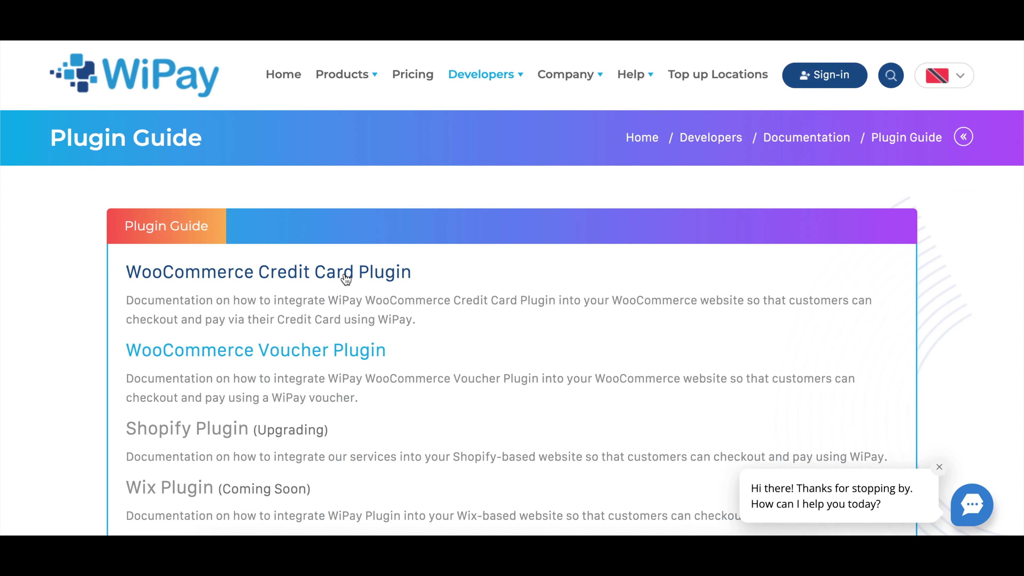
pyautogui.click(345, 280)
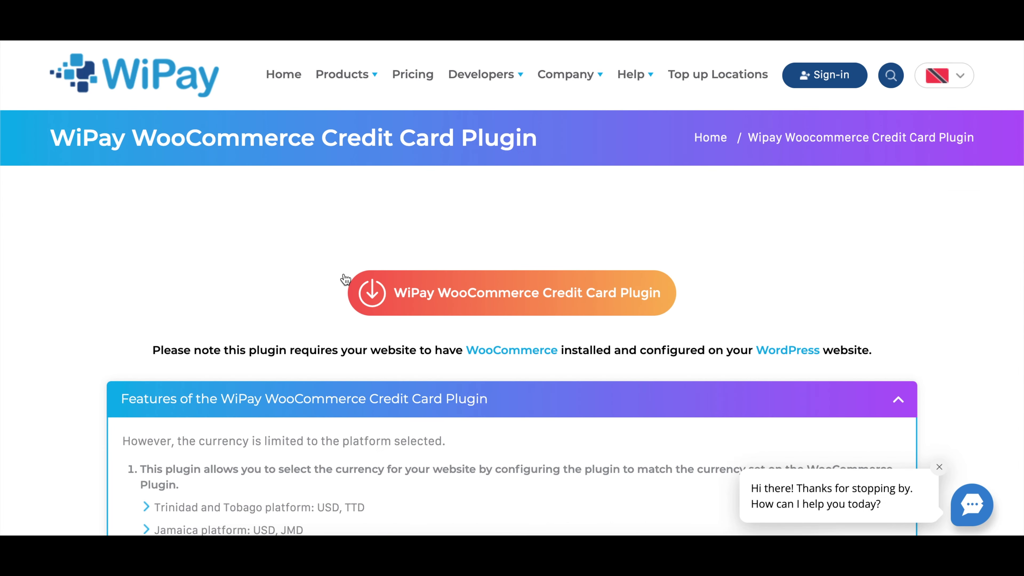
pyautogui.click(481, 298)
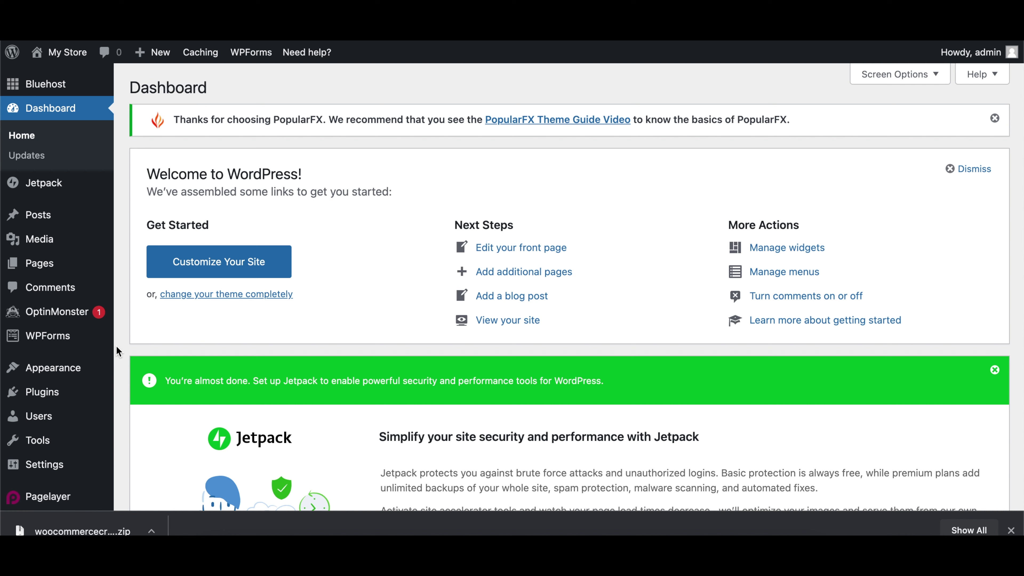
# - In the WordPress dashboard, find the WooCommerce plugin by Automattic with the search term "woocommerce", and install and activate it
pyautogui.moveTo(101, 390)
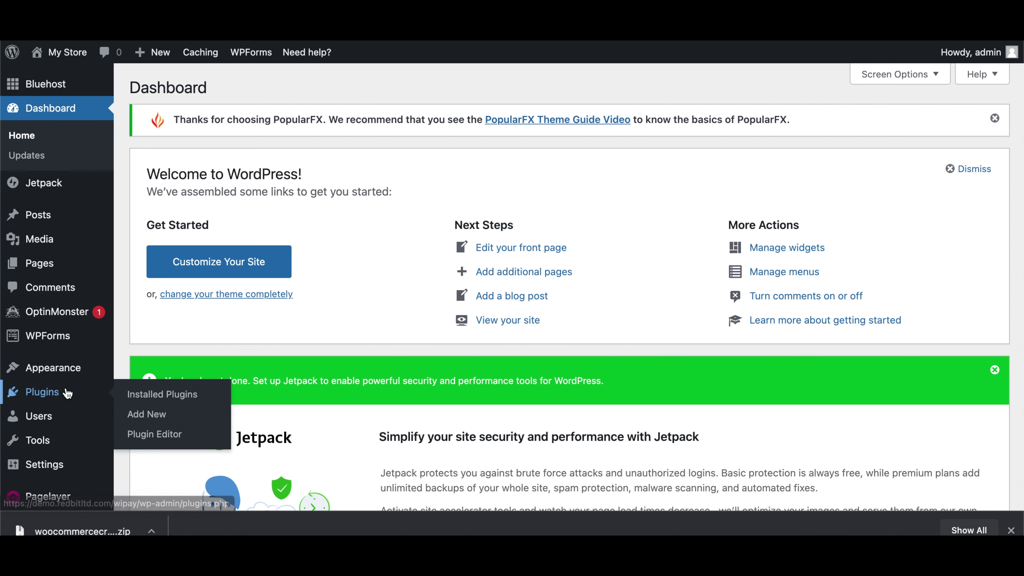
pyautogui.click(146, 415)
pyautogui.write('woocommerce')
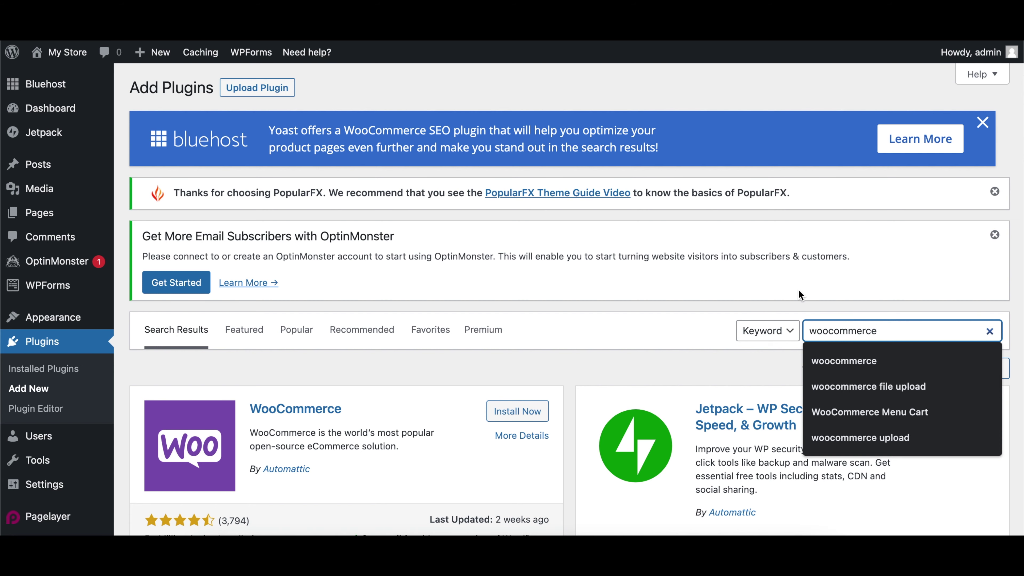
pyautogui.press('Return')
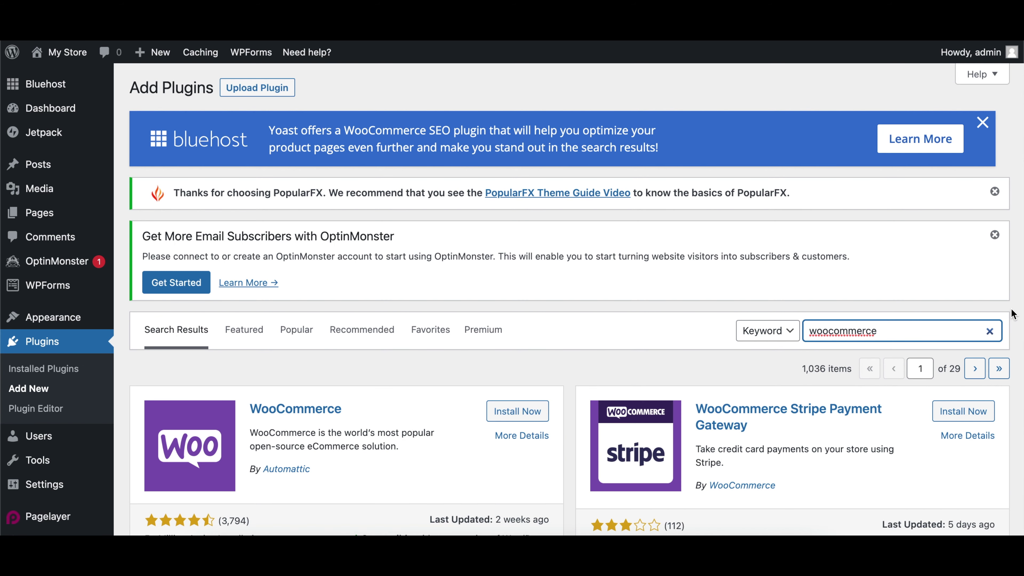
pyautogui.scroll(-3, 510, 372)
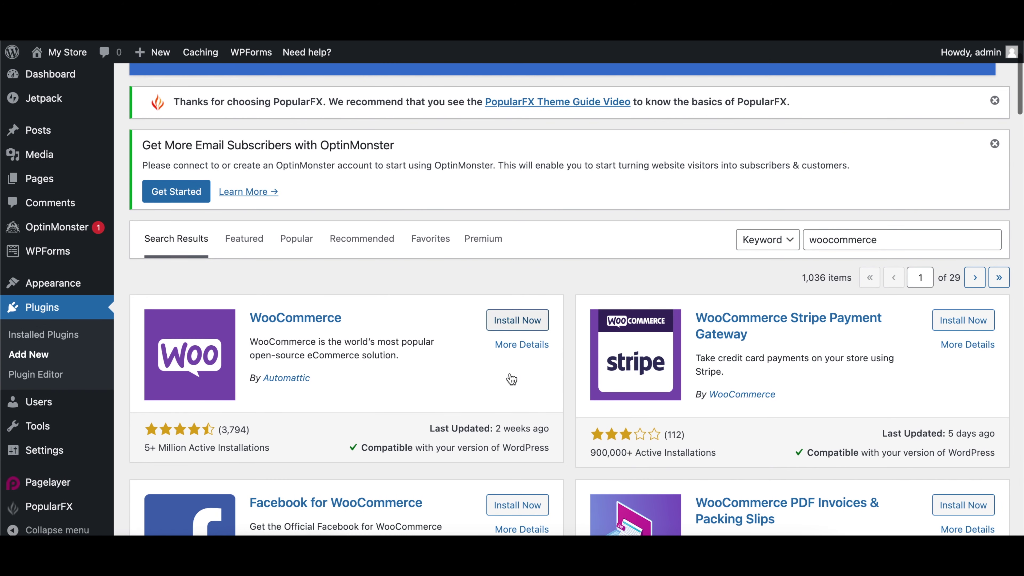
pyautogui.scroll(-2, 510, 375)
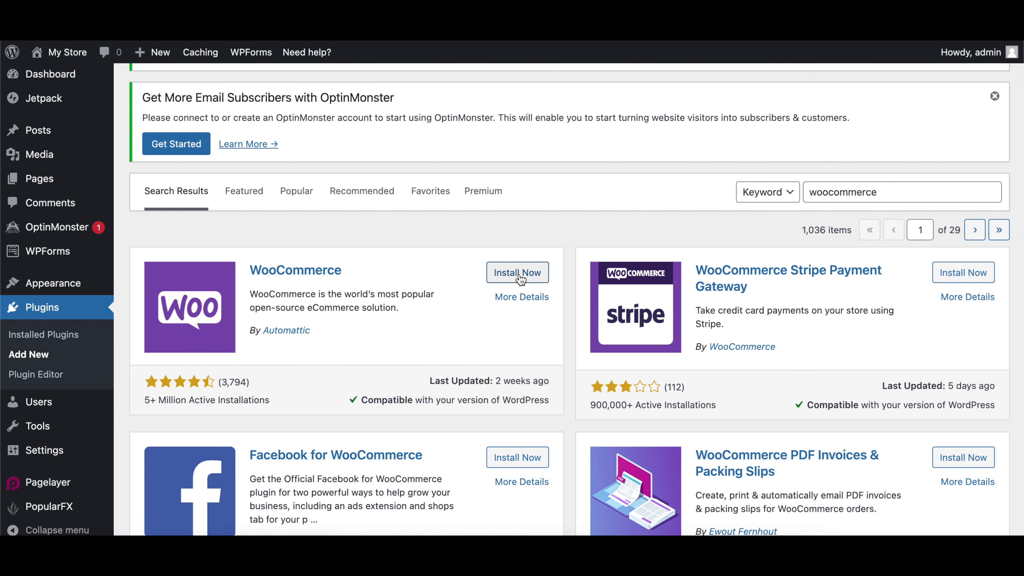
pyautogui.click(520, 278)
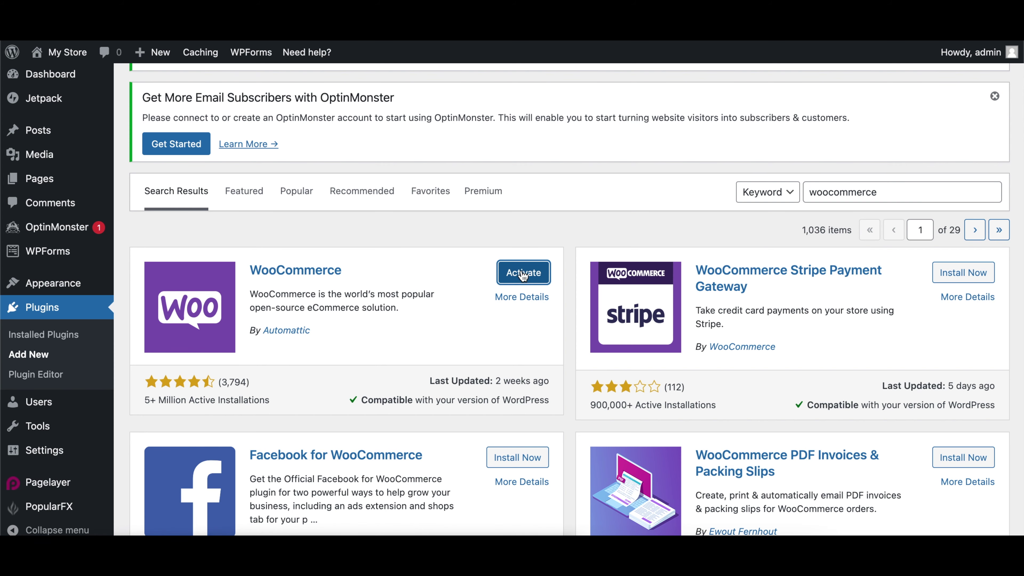
pyautogui.click(524, 273)
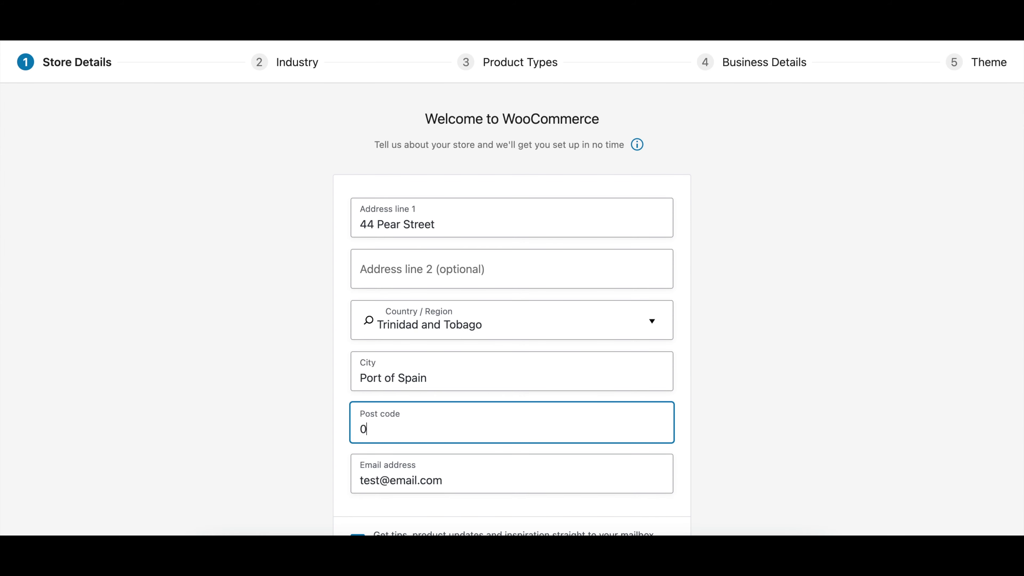
# - Finish the store details with the post code and without the Mailchimp tips, and choose Food and drink as the industry
pyautogui.write('00000')
pyautogui.scroll(-4, 758, 419)
pyautogui.click(358, 398)
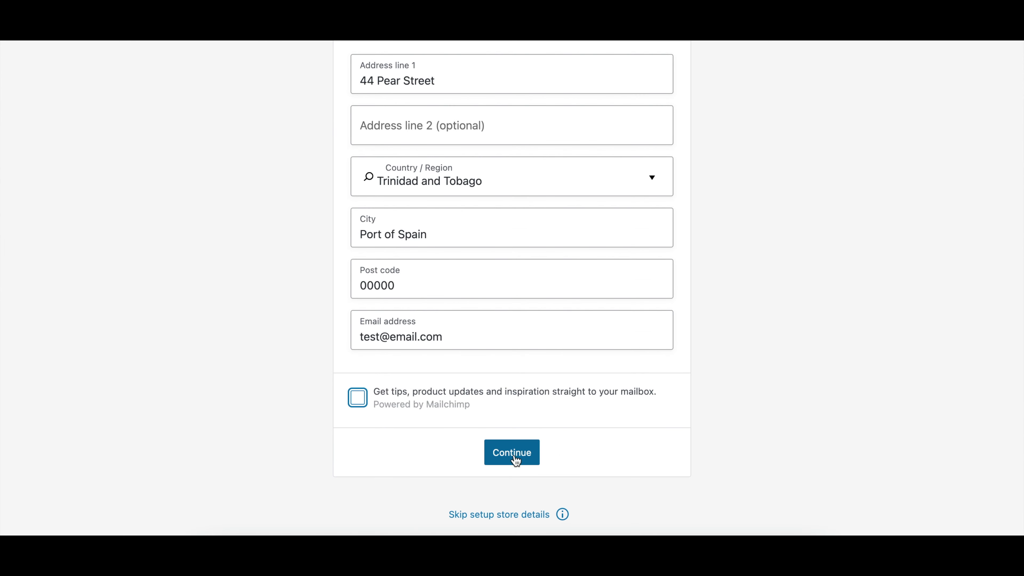
pyautogui.click(515, 461)
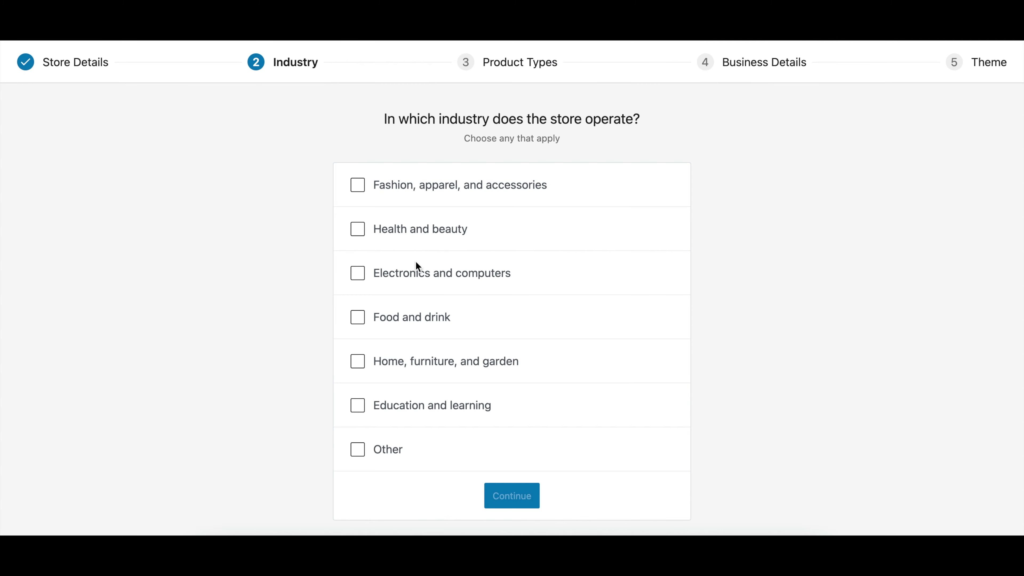
pyautogui.click(363, 325)
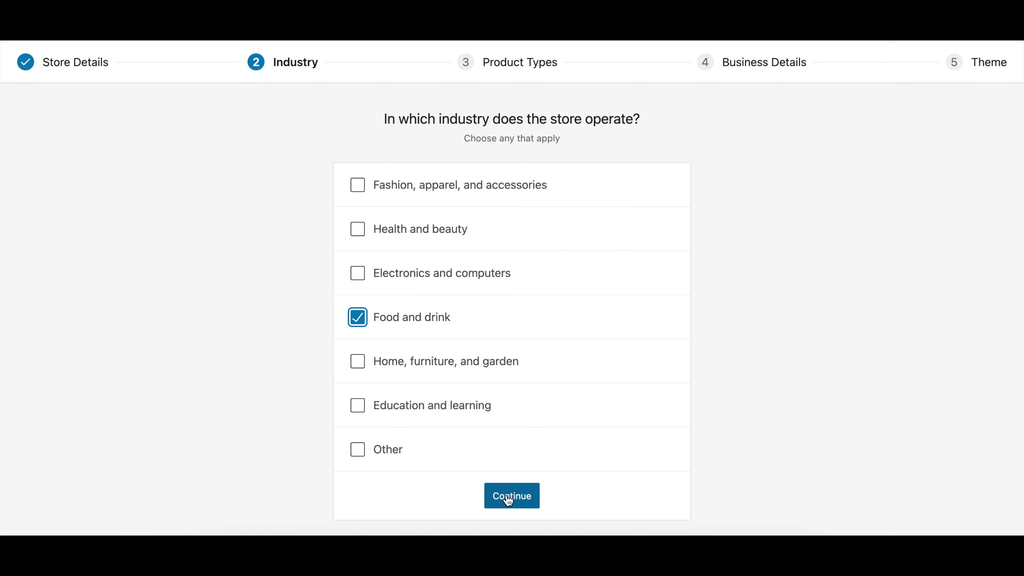
pyautogui.click(509, 500)
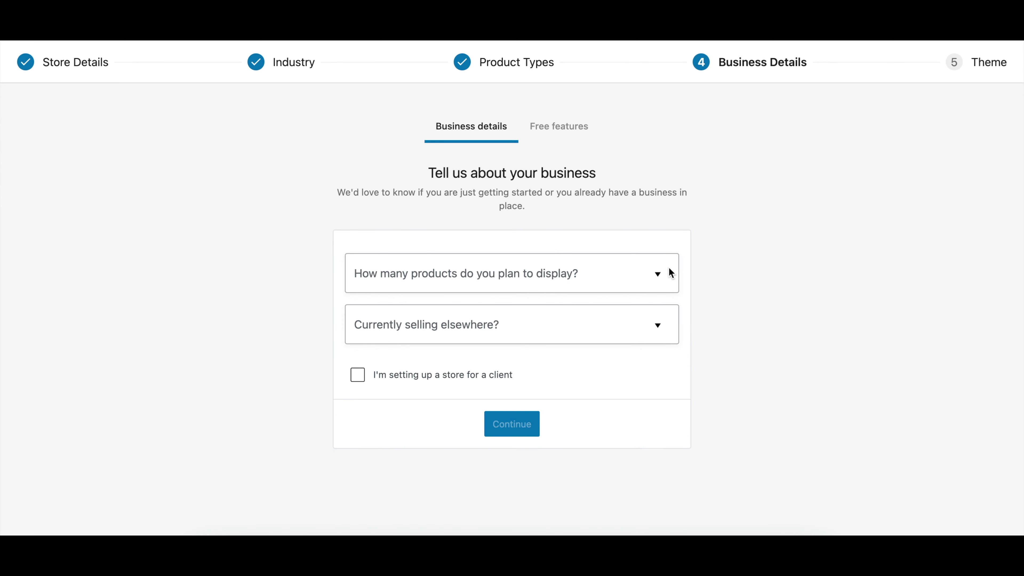
# - Set the business details to 1 - 10 planned products and No for currently selling elsewhere, and submit them
pyautogui.click(657, 270)
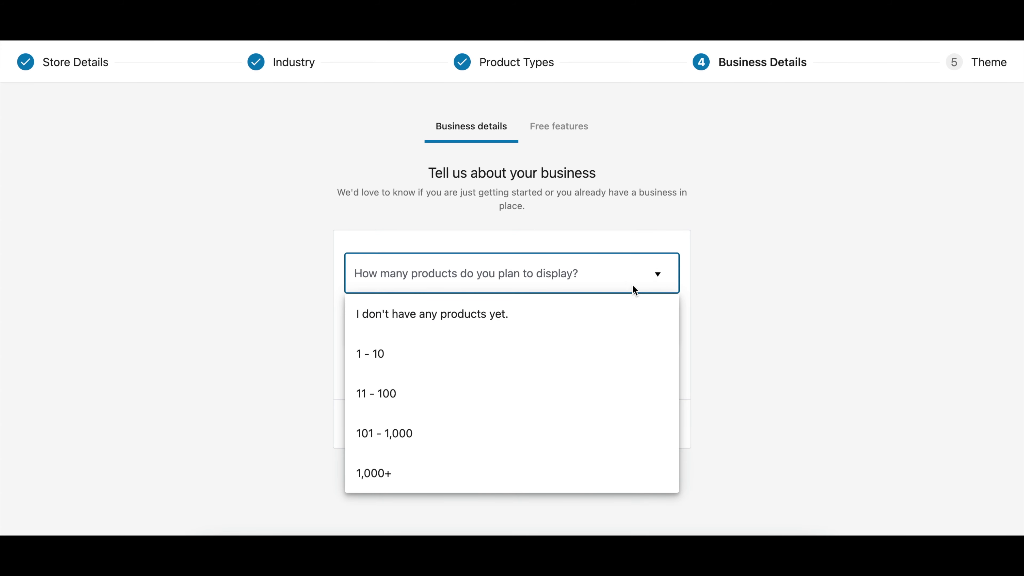
pyautogui.click(504, 355)
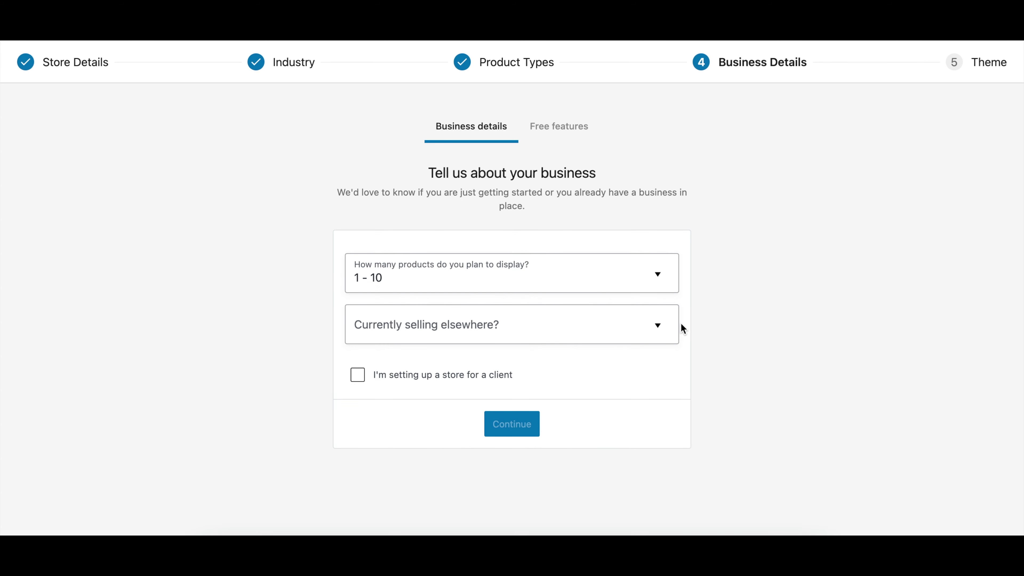
pyautogui.click(661, 319)
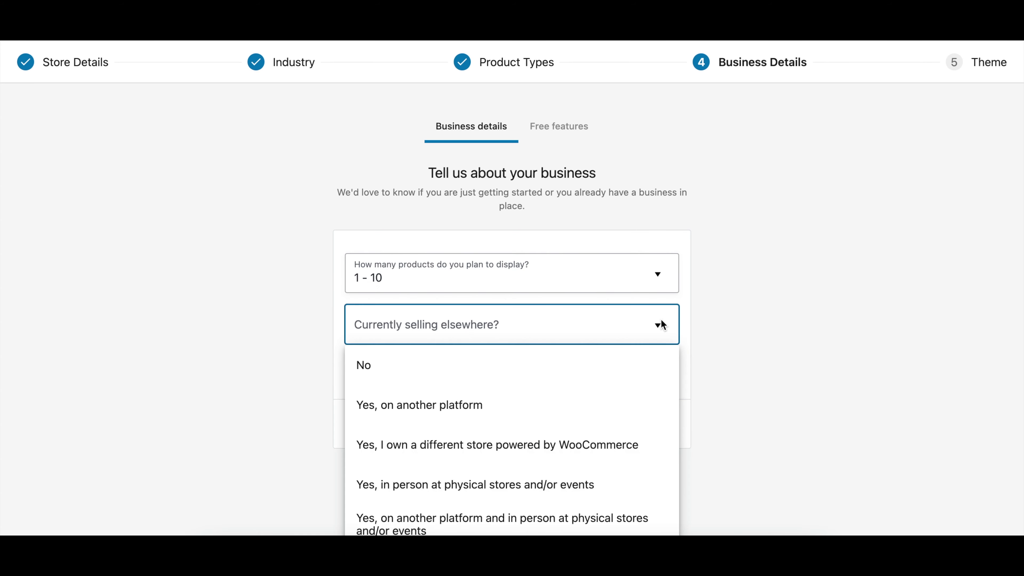
pyautogui.click(616, 369)
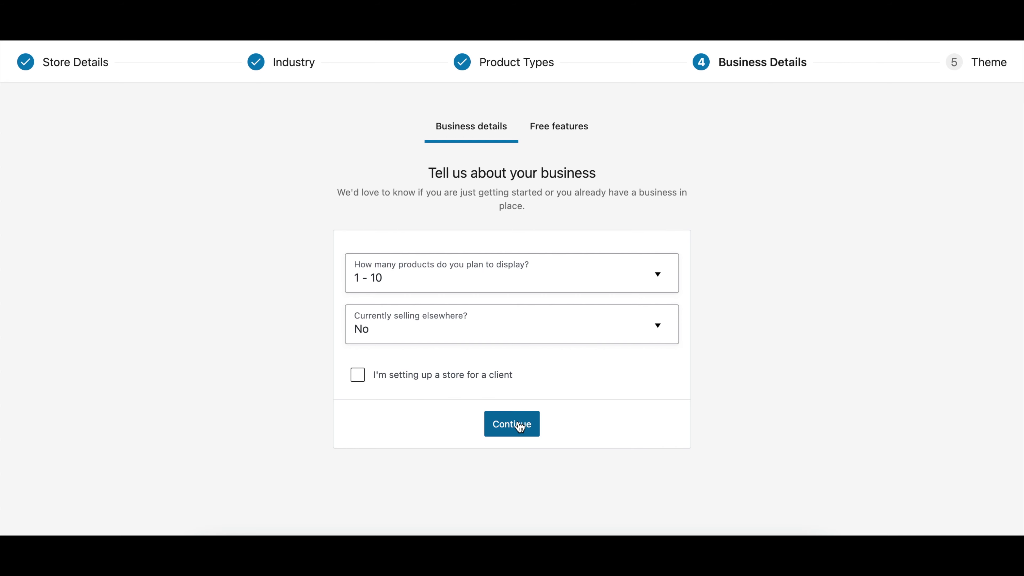
pyautogui.click(507, 426)
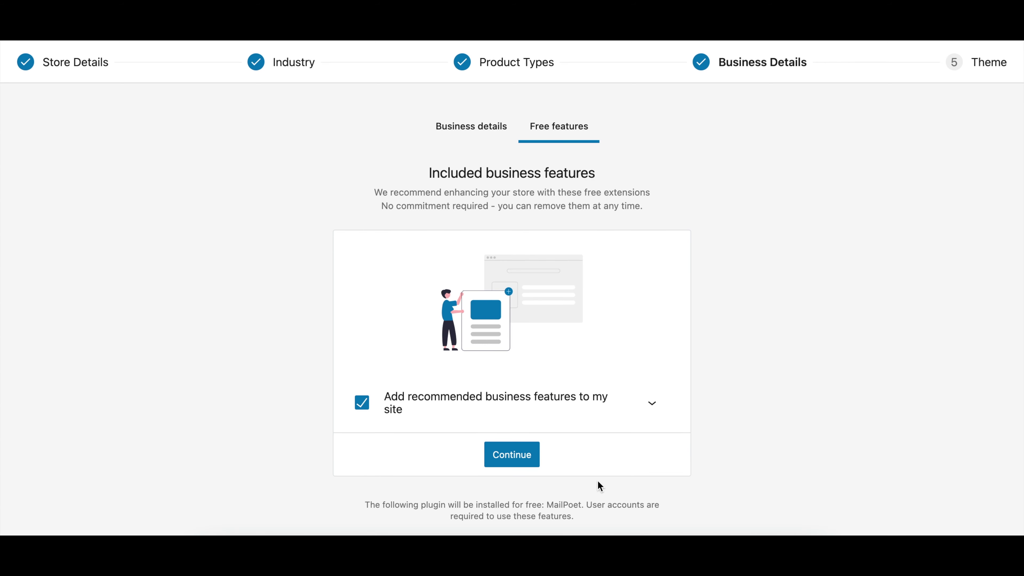
# - Accept the recommended free business features and keep the active PopularFX theme for the store
pyautogui.click(512, 455)
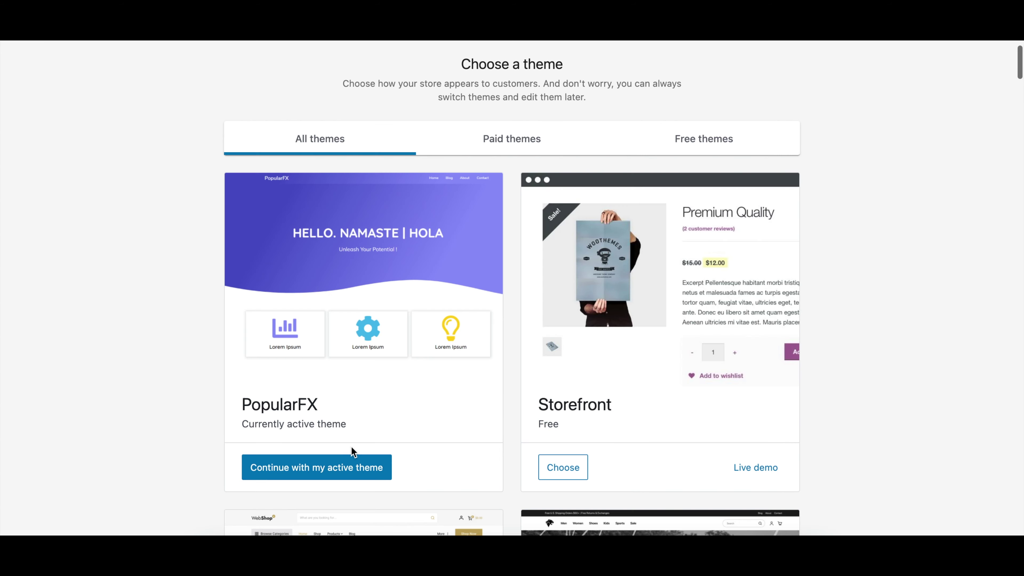
pyautogui.click(302, 469)
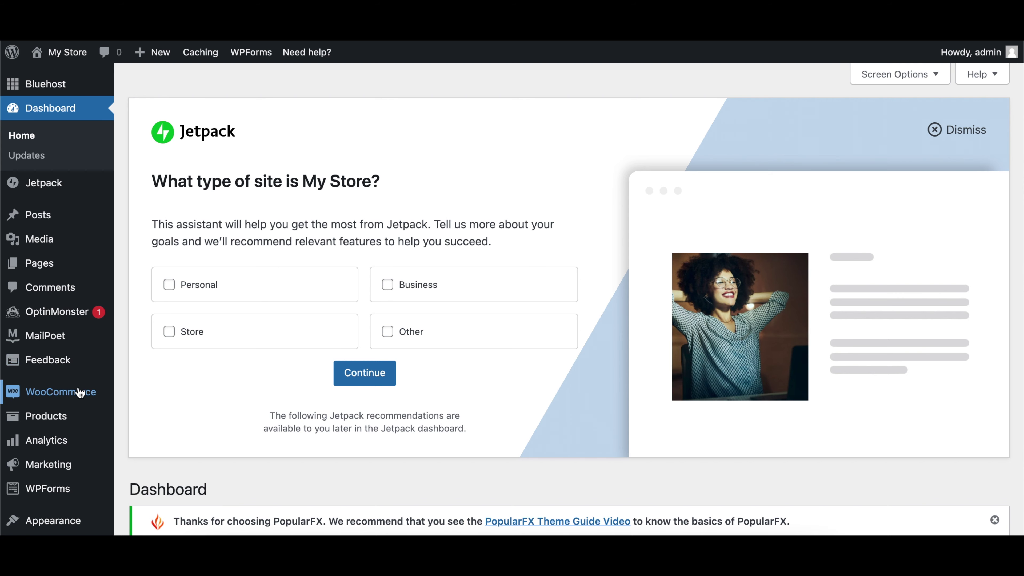
# - Create a new WooCommerce product named "Oranges"
pyautogui.scroll(-2, 130, 400)
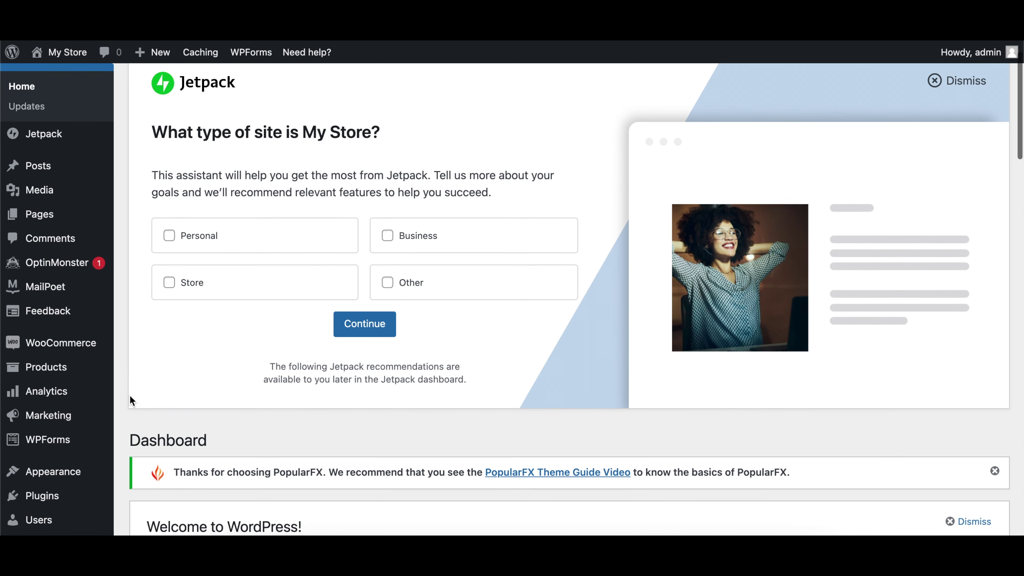
pyautogui.scroll(2, 130, 401)
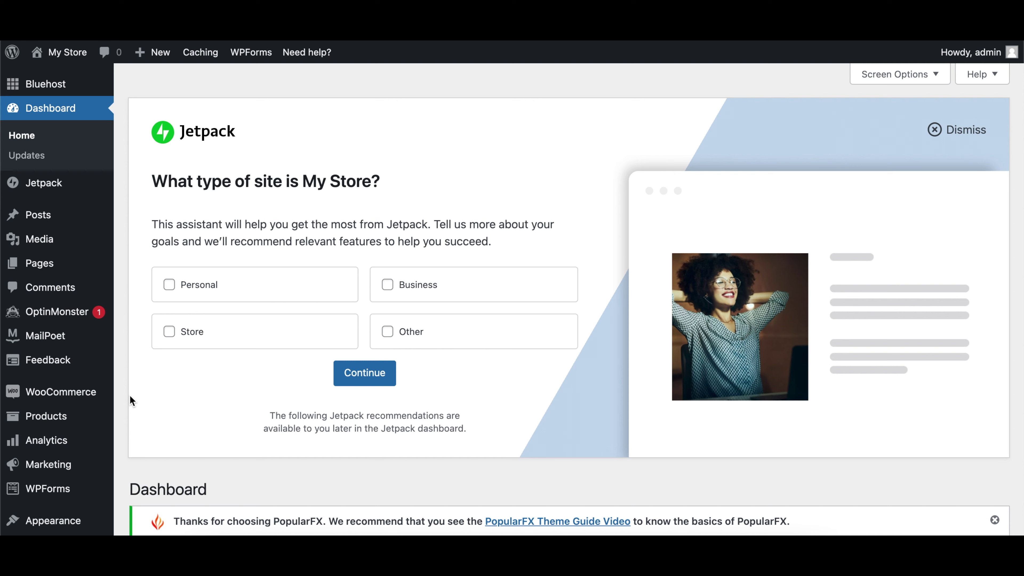
pyautogui.moveTo(87, 390)
pyautogui.moveTo(94, 421)
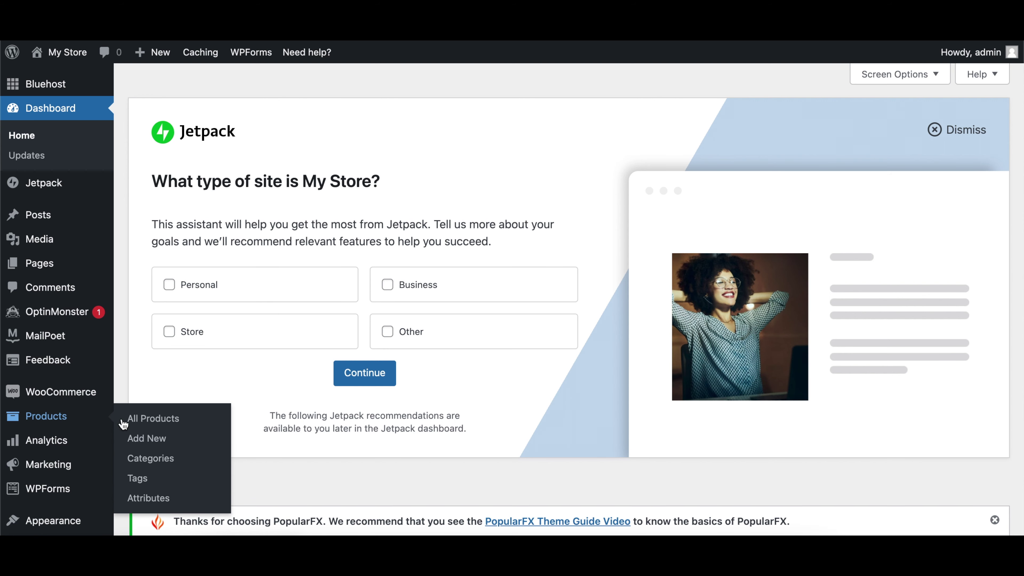
pyautogui.click(147, 439)
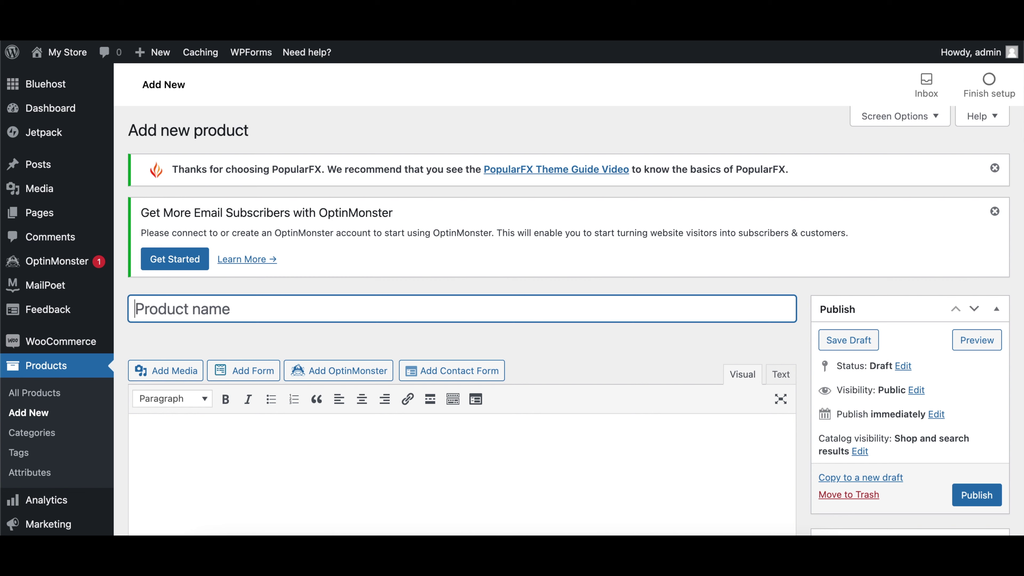
pyautogui.write('Oranges')
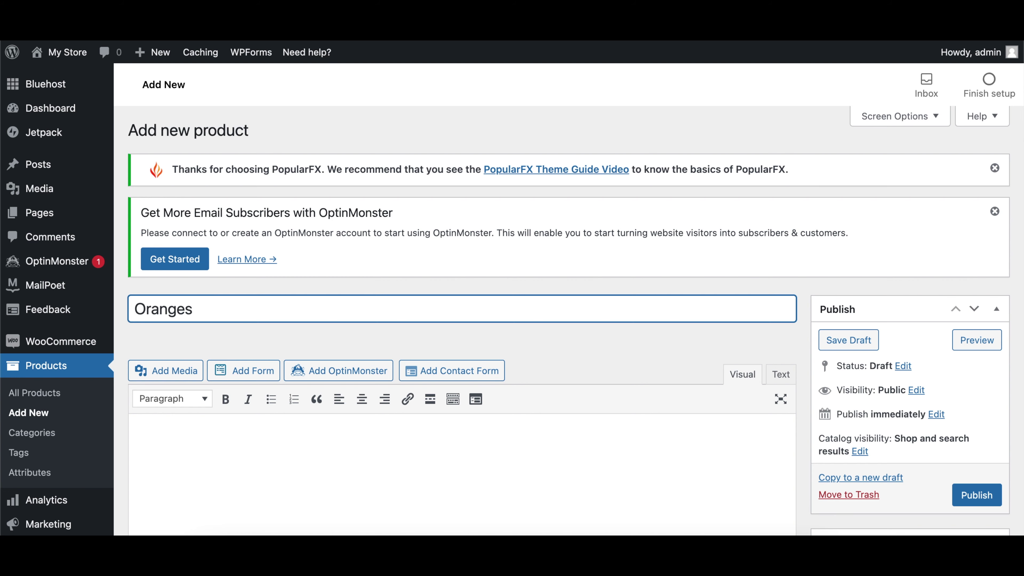
# - Add a new product category named "Fruits" and assign it to the Oranges product
pyautogui.scroll(-5, 307, 400)
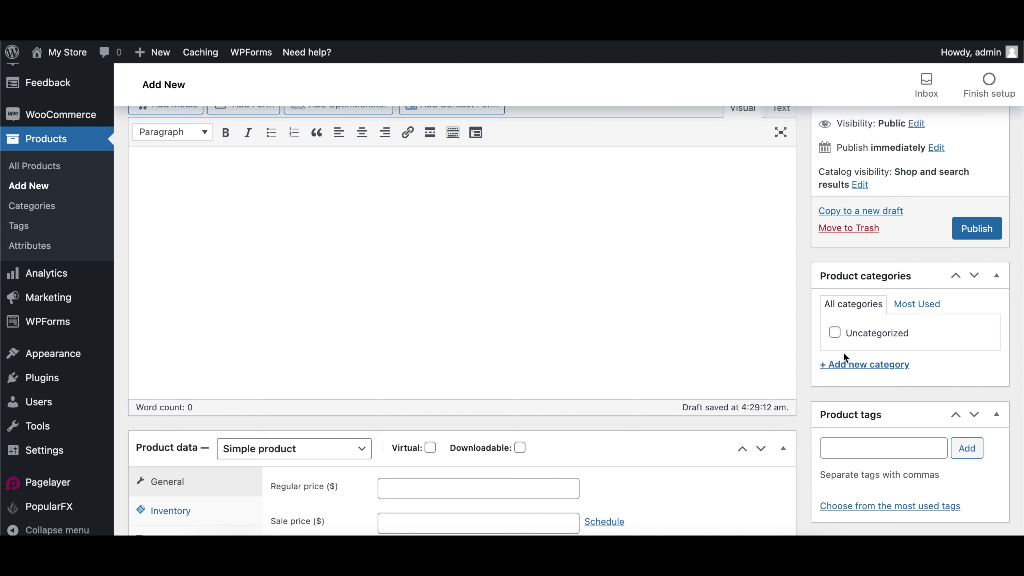
pyautogui.click(840, 365)
pyautogui.write('Fruits')
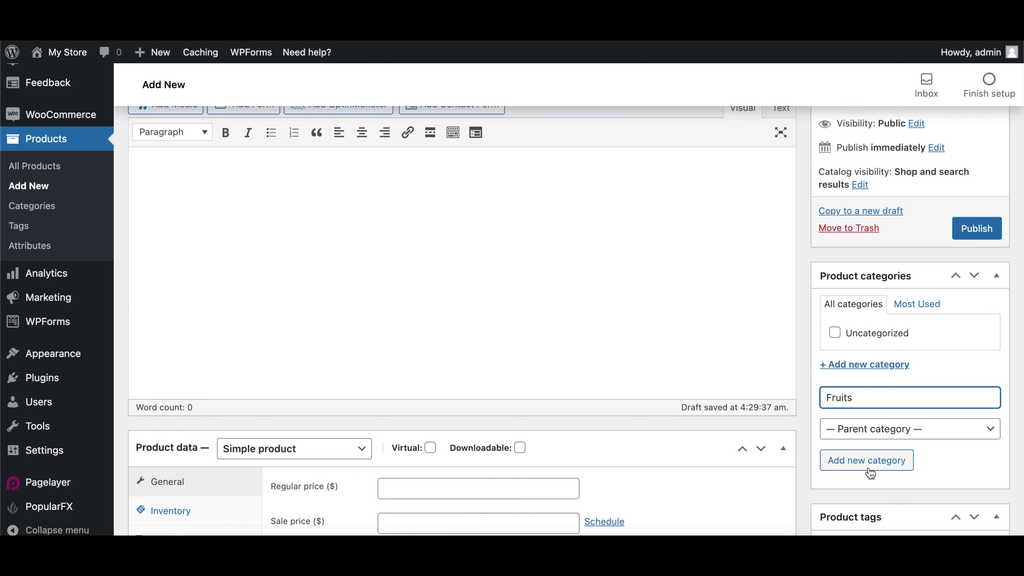
pyautogui.click(862, 461)
# - Set the regular price of the Oranges product to 5 dollars
pyautogui.scroll(-5, 409, 309)
pyautogui.click(410, 309)
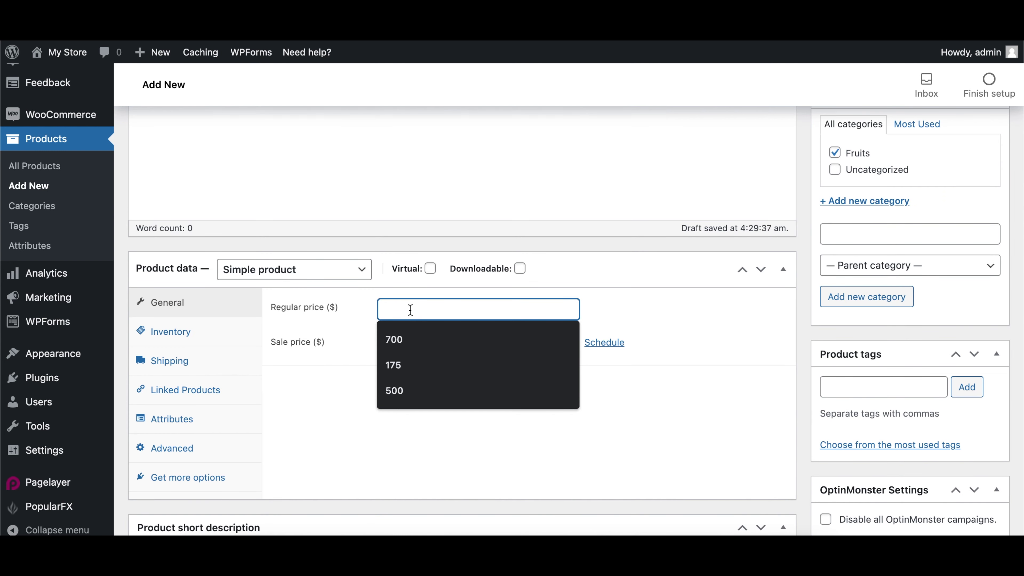
pyautogui.write('5')
pyautogui.click(330, 379)
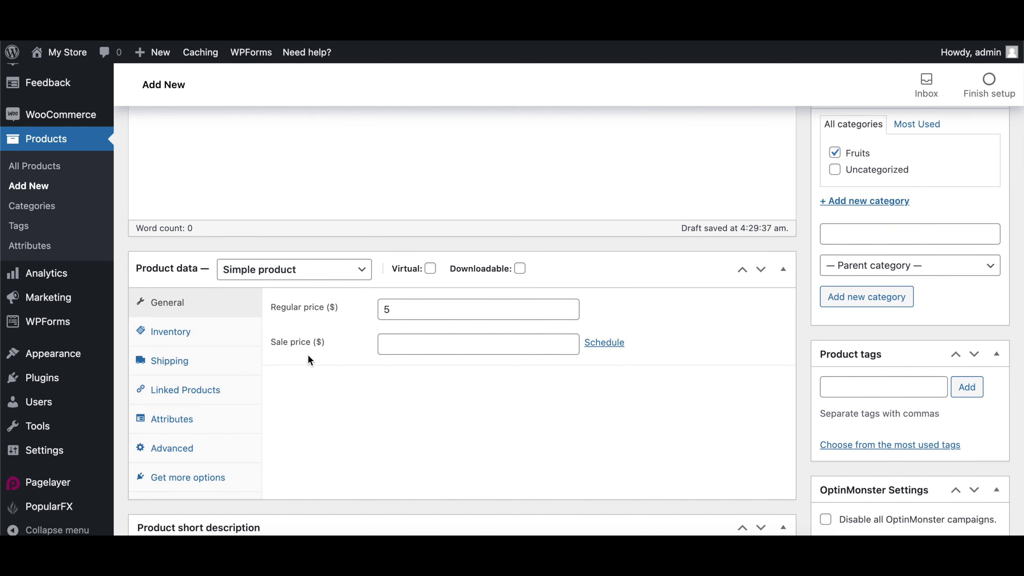
# - Review the product's inventory, shipping, linked products, attributes and advanced data, including the available shipping classes
pyautogui.click(177, 332)
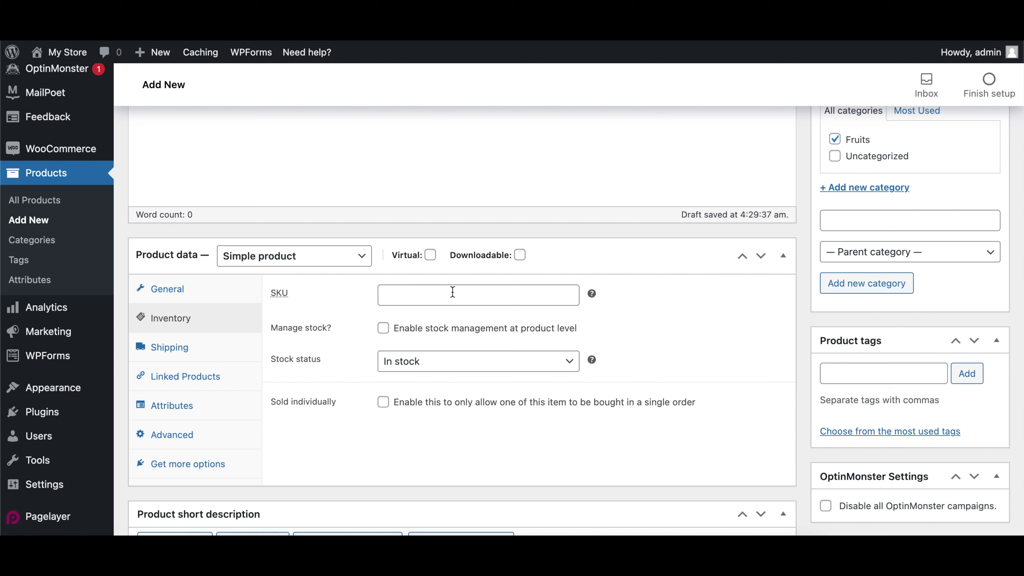
pyautogui.moveTo(592, 299)
pyautogui.click(216, 354)
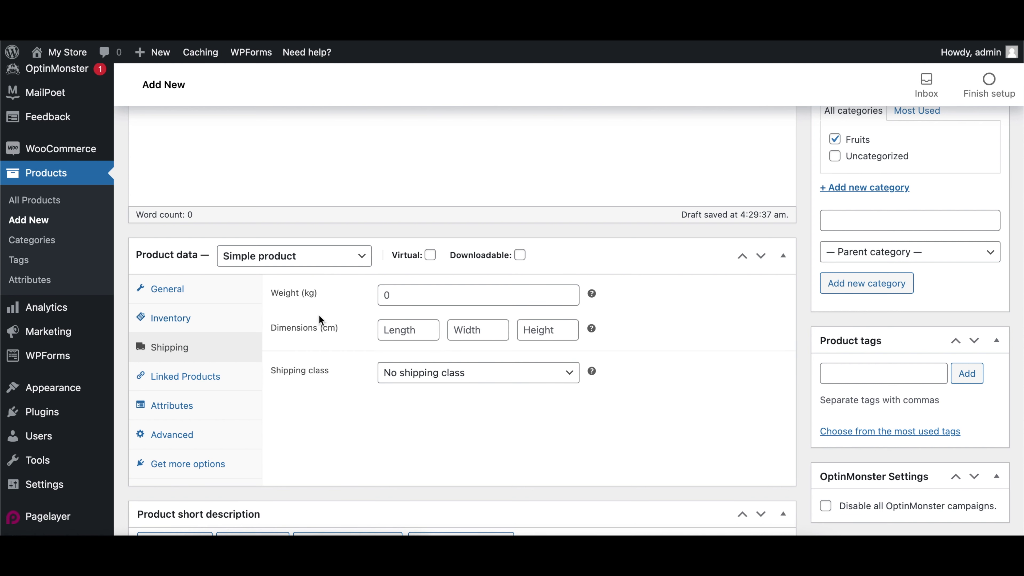
pyautogui.click(404, 381)
pyautogui.click(338, 406)
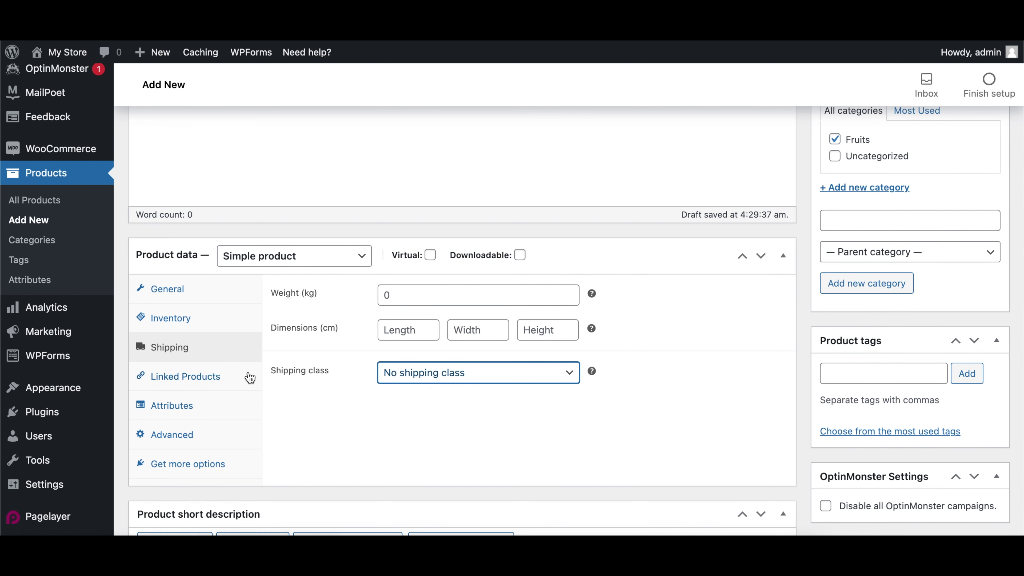
pyautogui.scroll(-2, 247, 375)
pyautogui.click(203, 302)
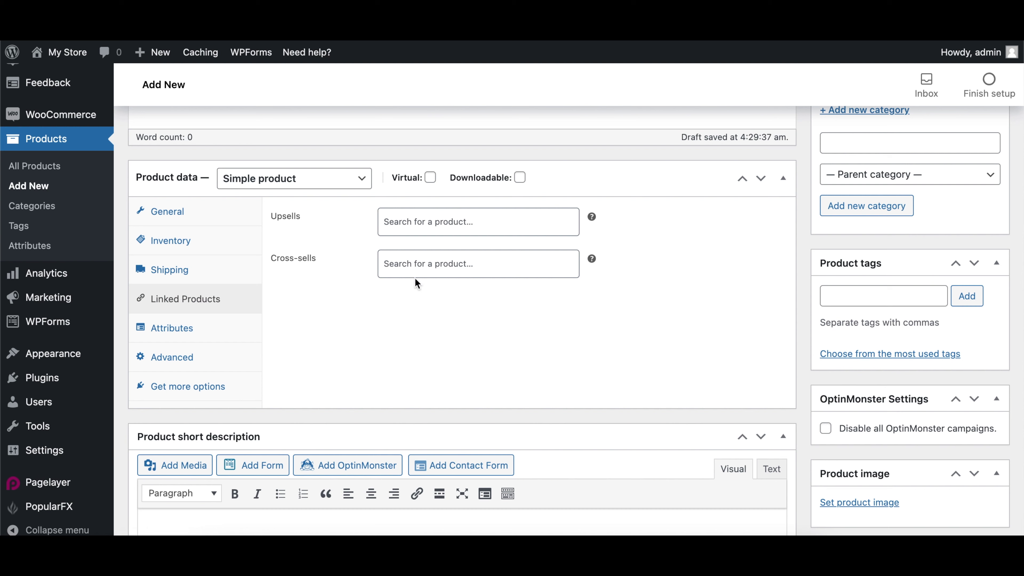
pyautogui.click(194, 275)
pyautogui.click(192, 301)
pyautogui.click(172, 358)
# - Set the oranges picture counter-img01.png from the media library as the product image
pyautogui.scroll(-5, 855, 334)
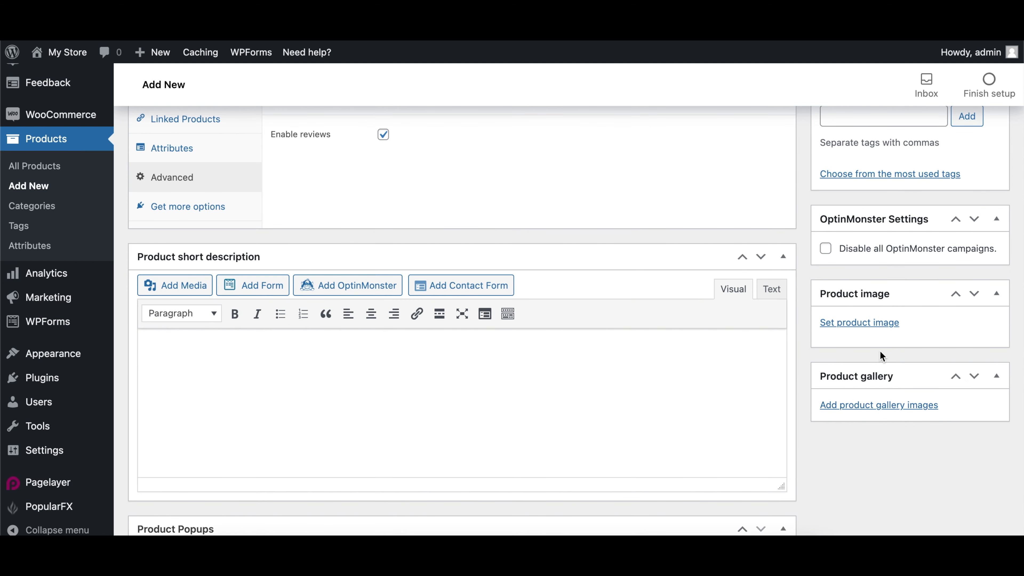
pyautogui.click(842, 325)
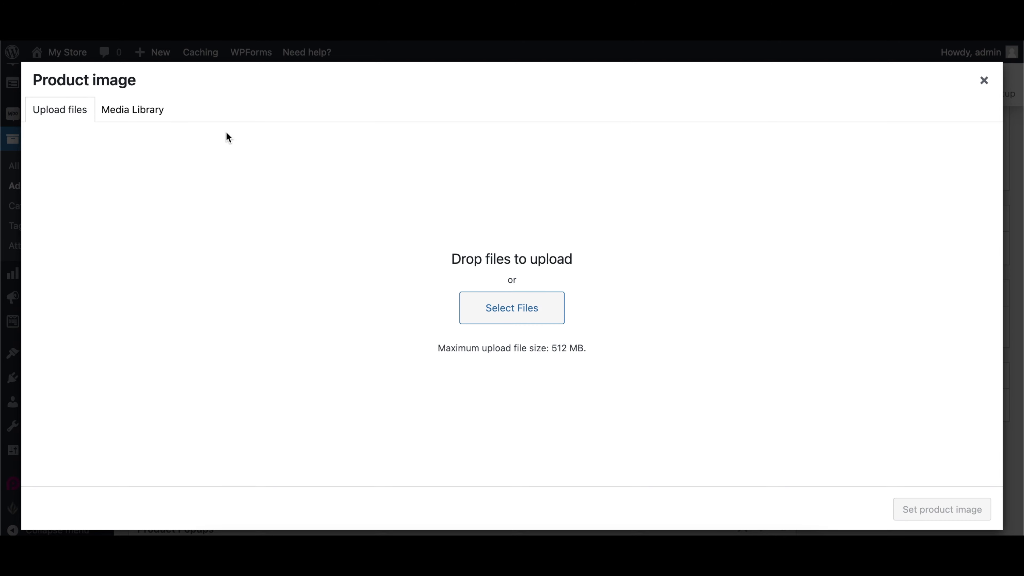
pyautogui.click(150, 113)
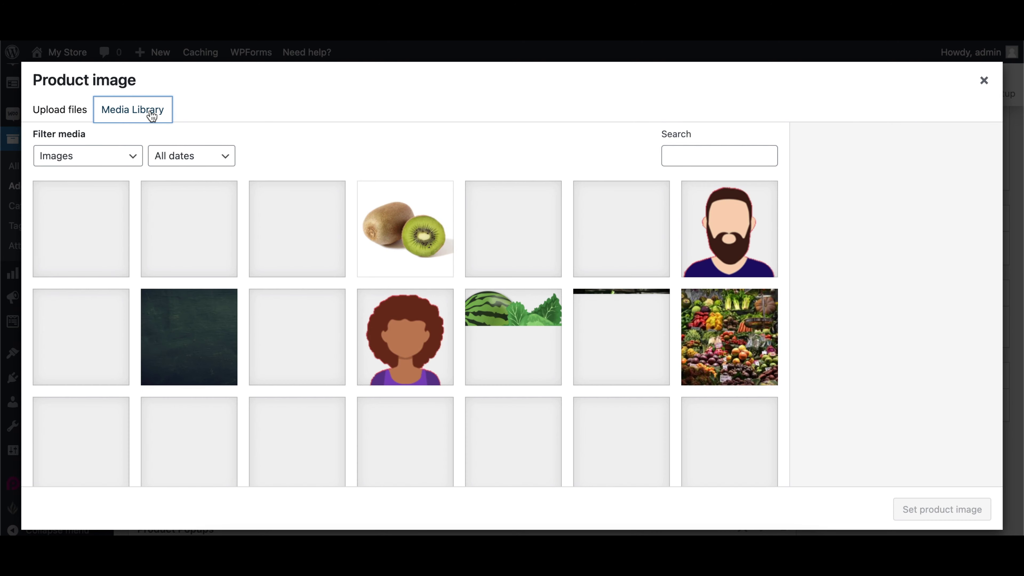
pyautogui.click(504, 245)
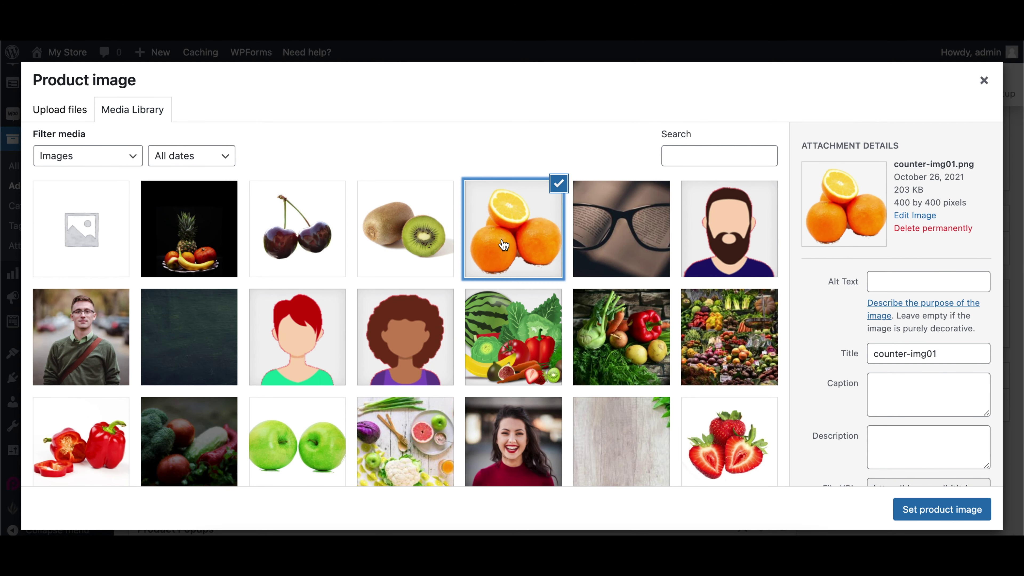
pyautogui.click(926, 511)
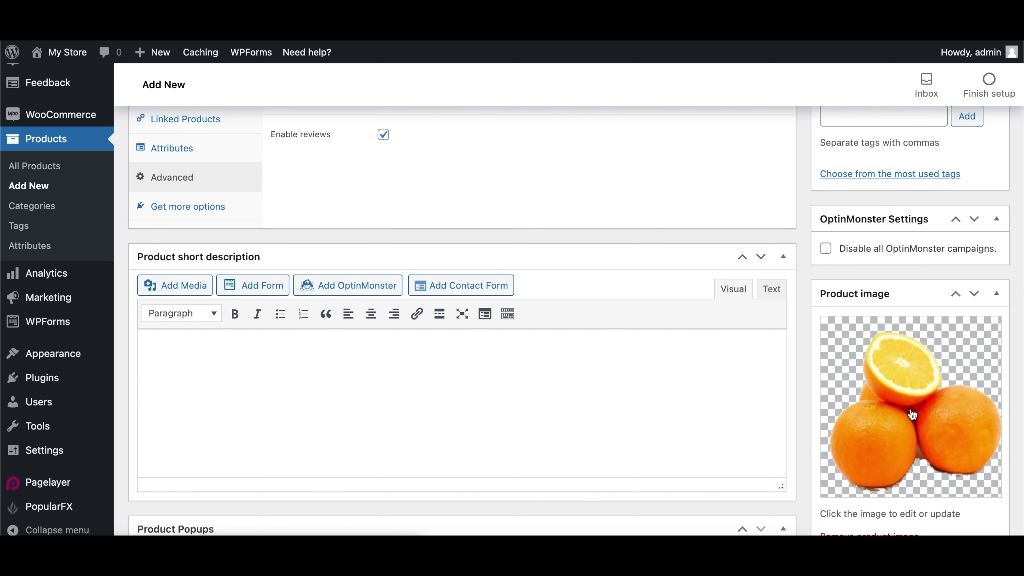
# - Publish the Oranges product
pyautogui.scroll(-5, 912, 414)
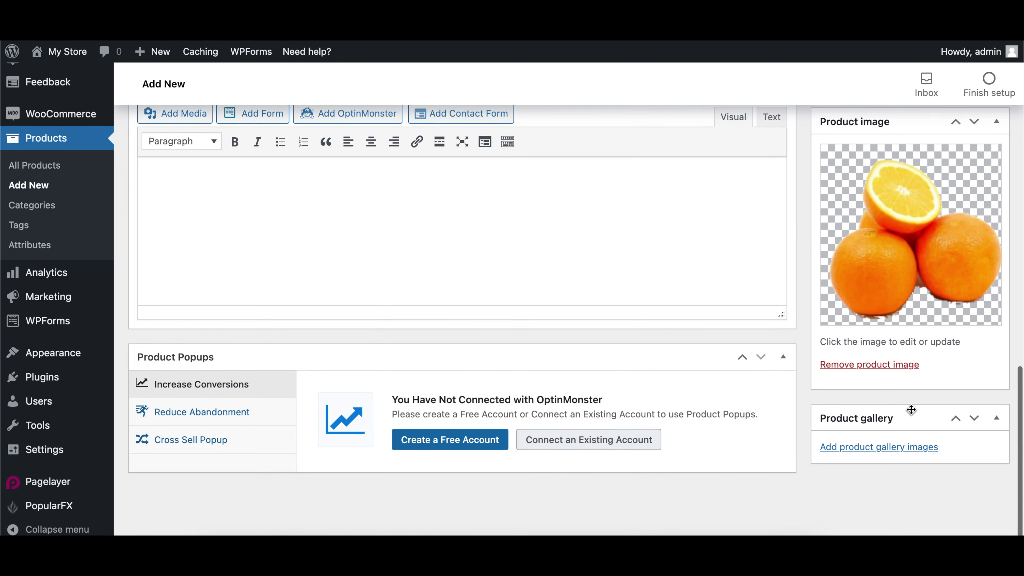
pyautogui.scroll(10, 912, 410)
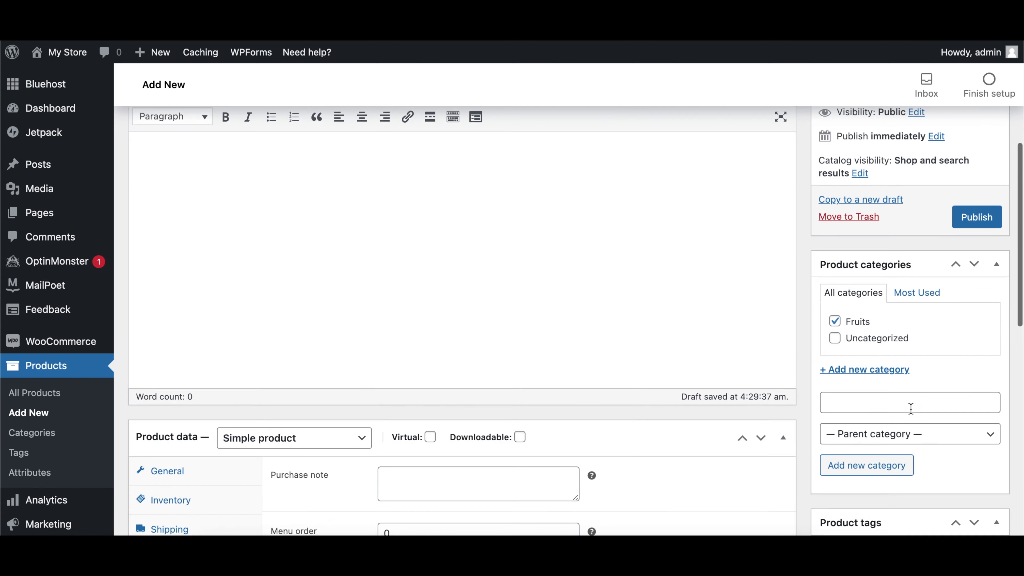
pyautogui.scroll(5, 911, 408)
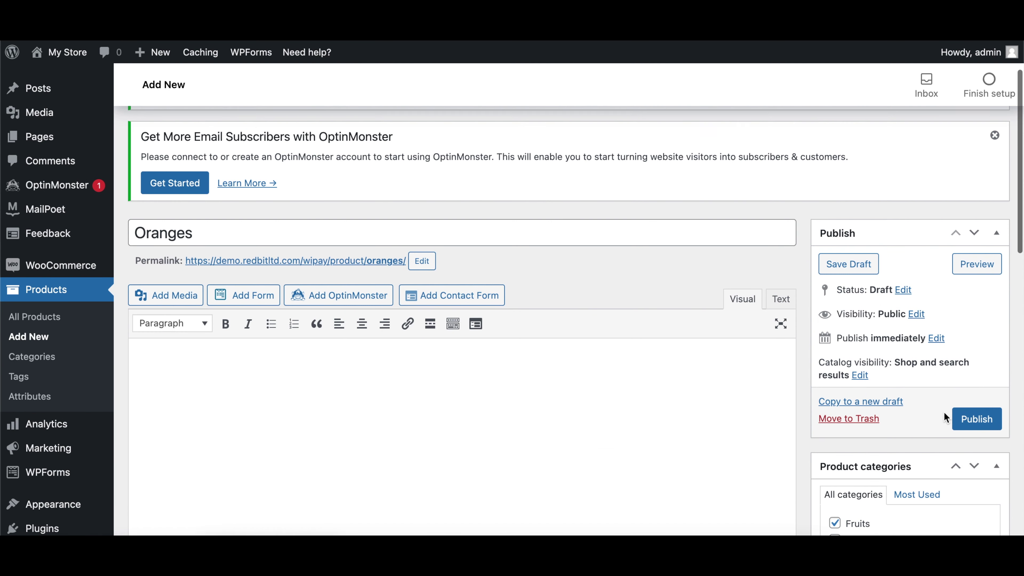
pyautogui.click(976, 421)
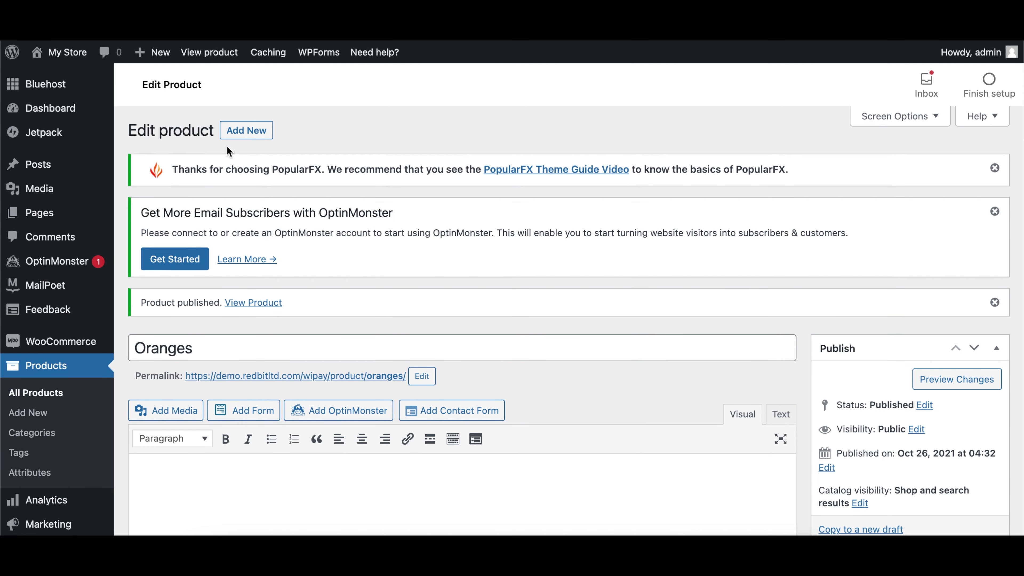
# - View the Oranges product on the Shop page of the store's public site
pyautogui.moveTo(66, 52)
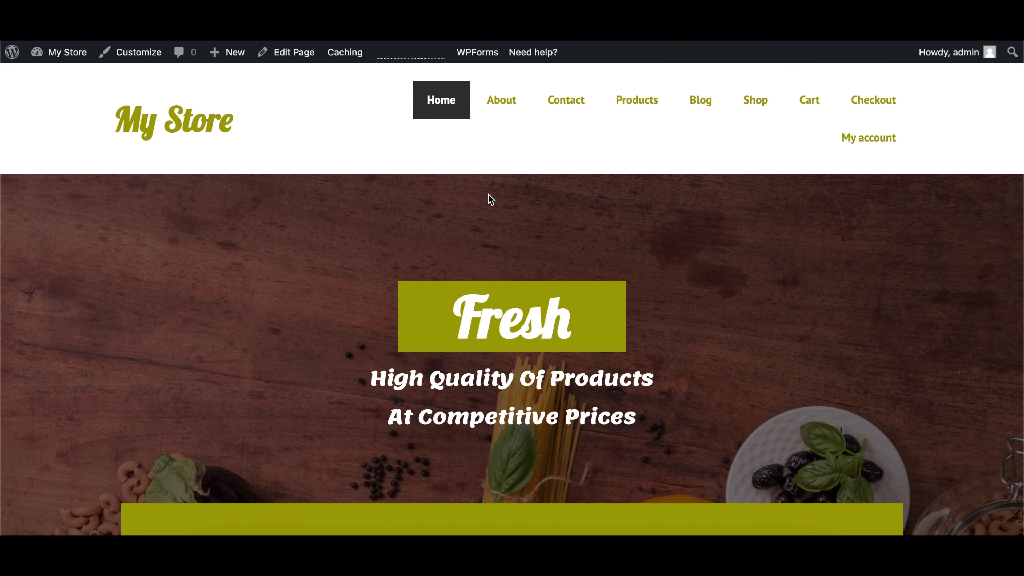
pyautogui.click(746, 102)
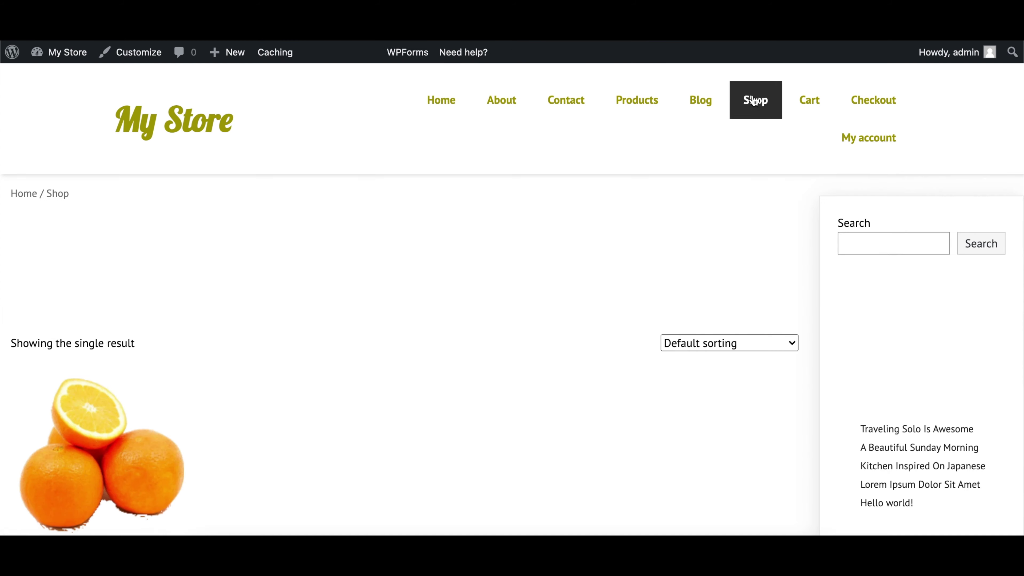
pyautogui.scroll(-5, 245, 323)
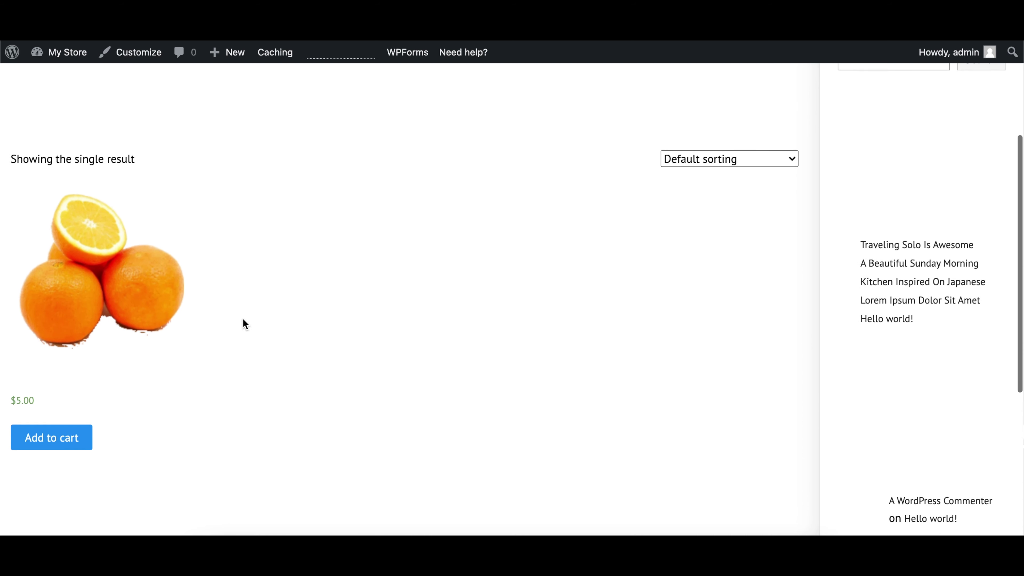
pyautogui.scroll(2, 245, 324)
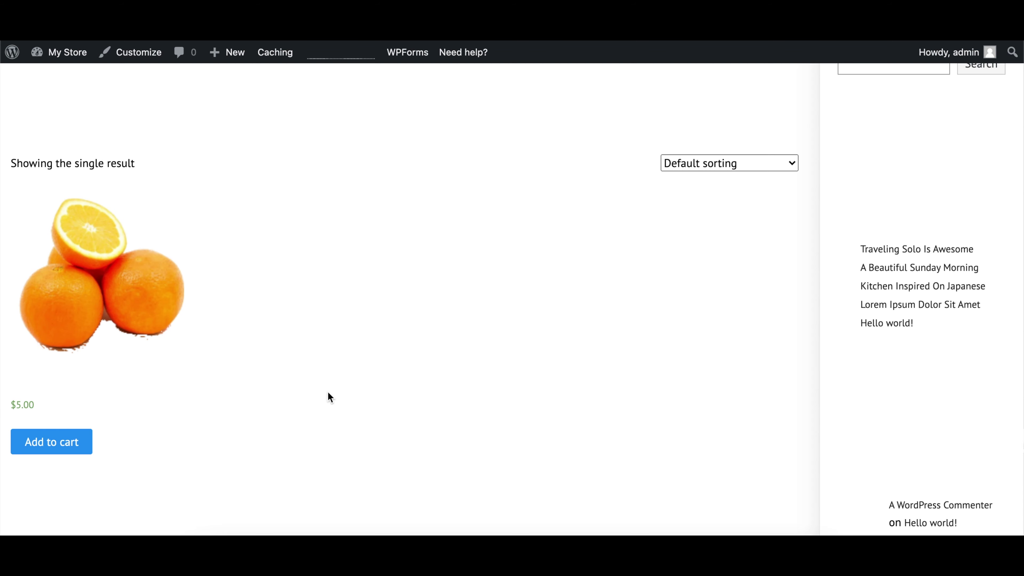
pyautogui.scroll(5, 328, 397)
# - Return to the site administration and check the currency options in WooCommerce's general settings, including the list of available currencies
pyautogui.moveTo(72, 48)
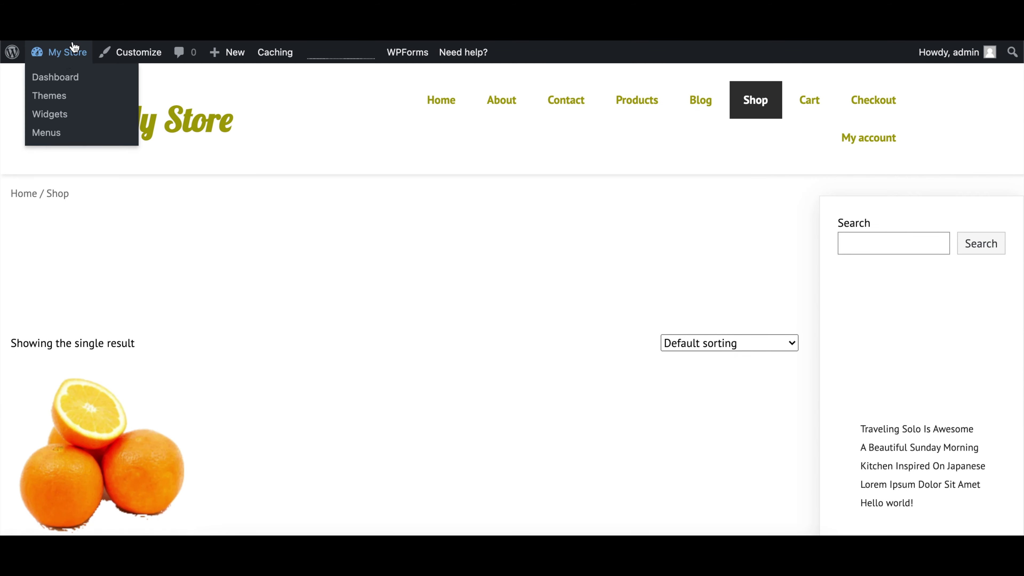
pyautogui.click(56, 78)
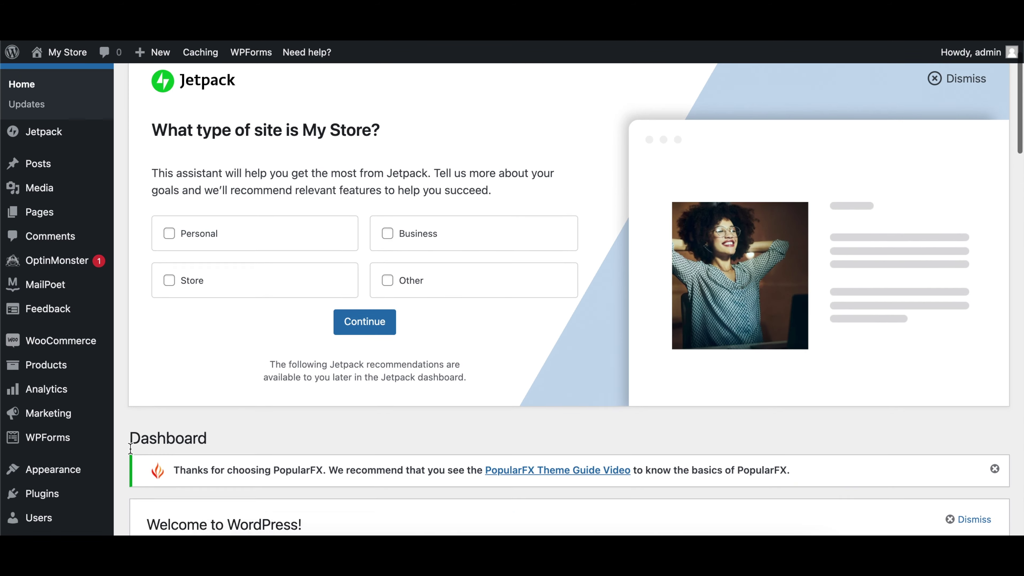
pyautogui.moveTo(80, 328)
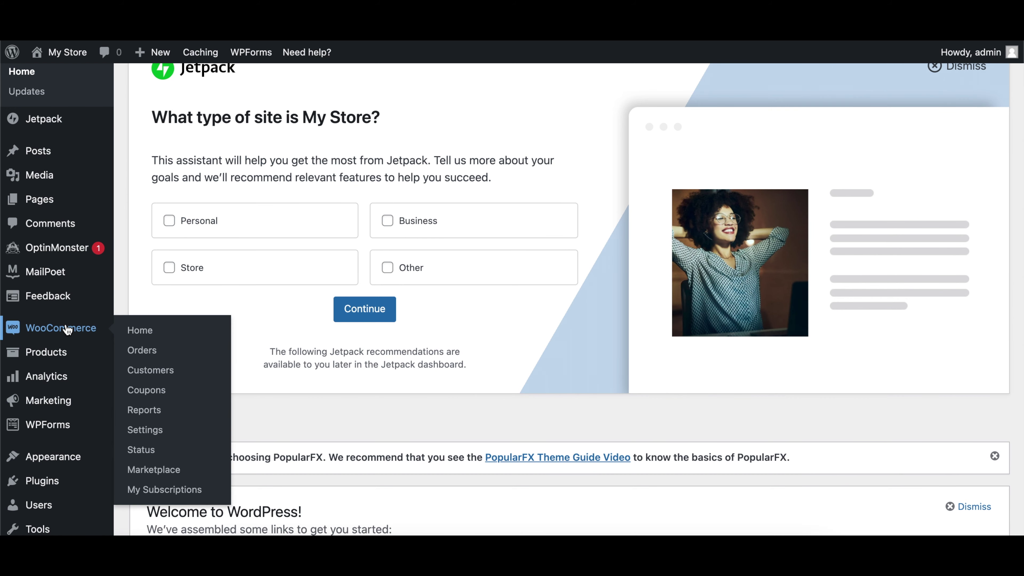
pyautogui.click(141, 431)
pyautogui.scroll(-8, 230, 428)
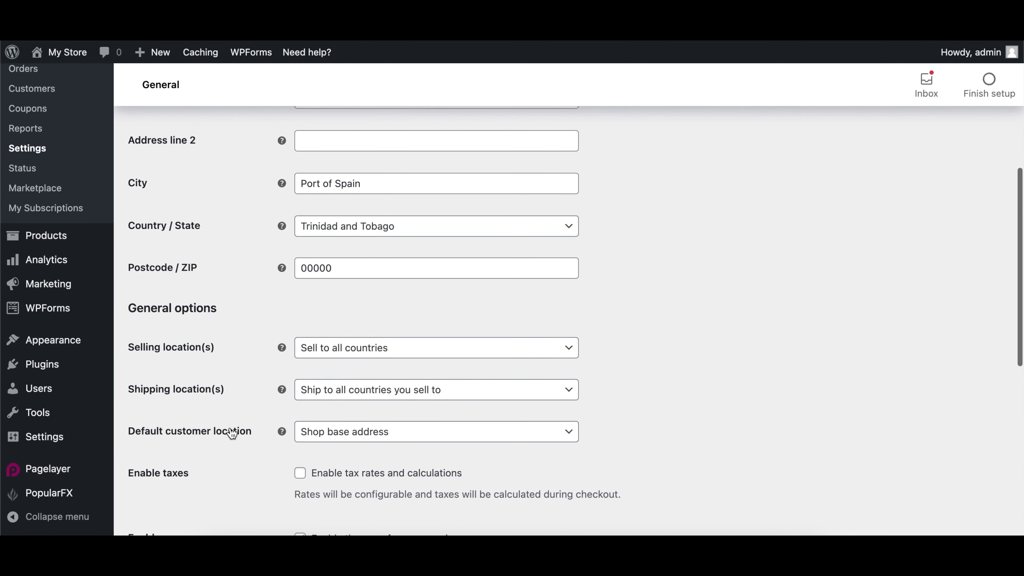
pyautogui.scroll(-10, 230, 431)
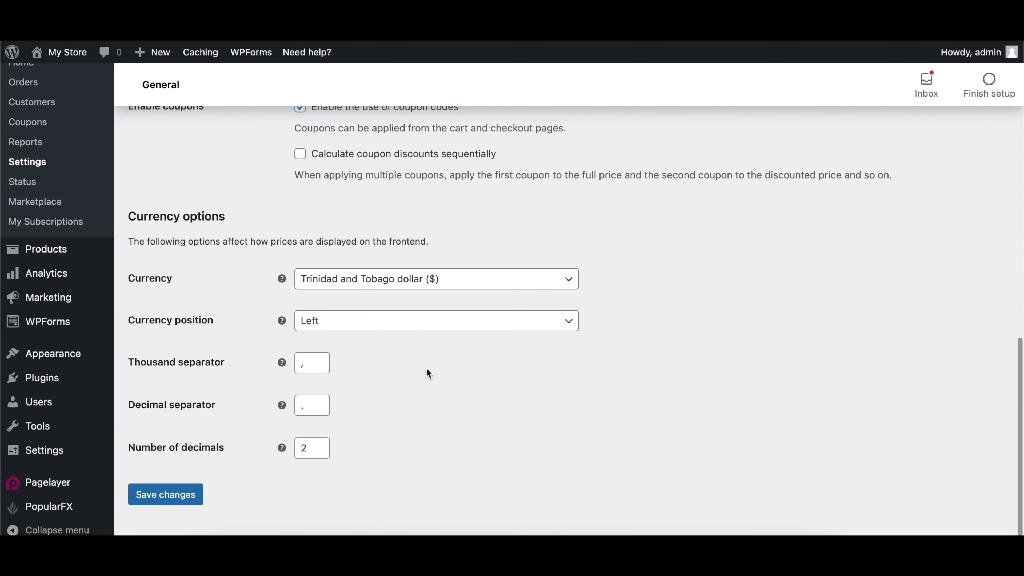
pyautogui.click(485, 283)
pyautogui.click(585, 339)
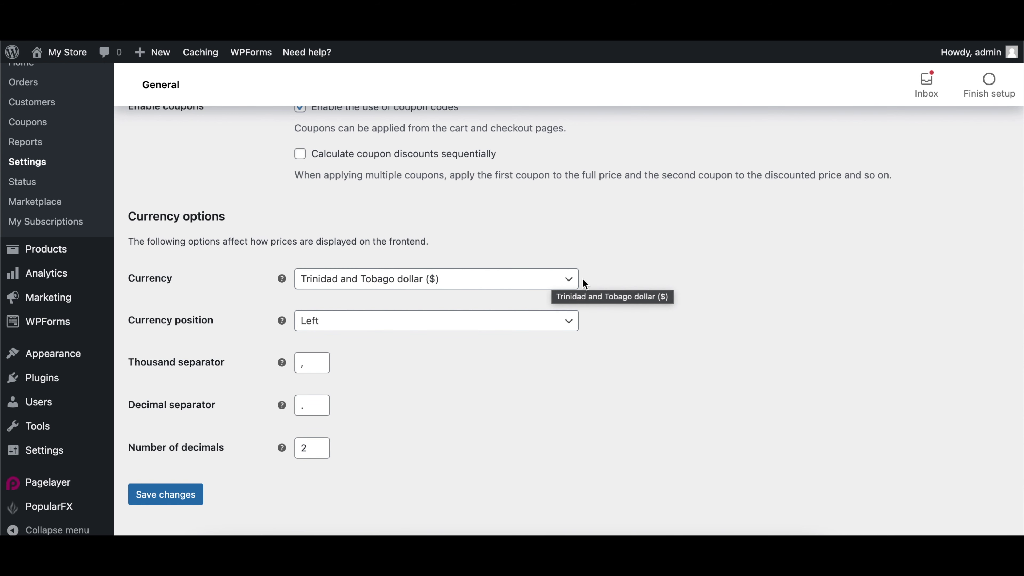
pyautogui.click(572, 284)
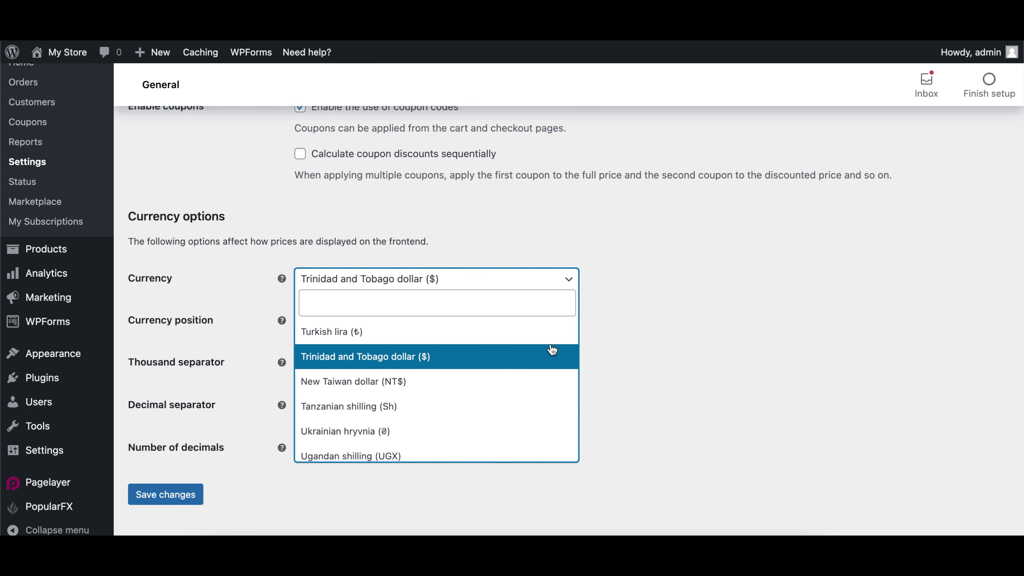
pyautogui.click(632, 330)
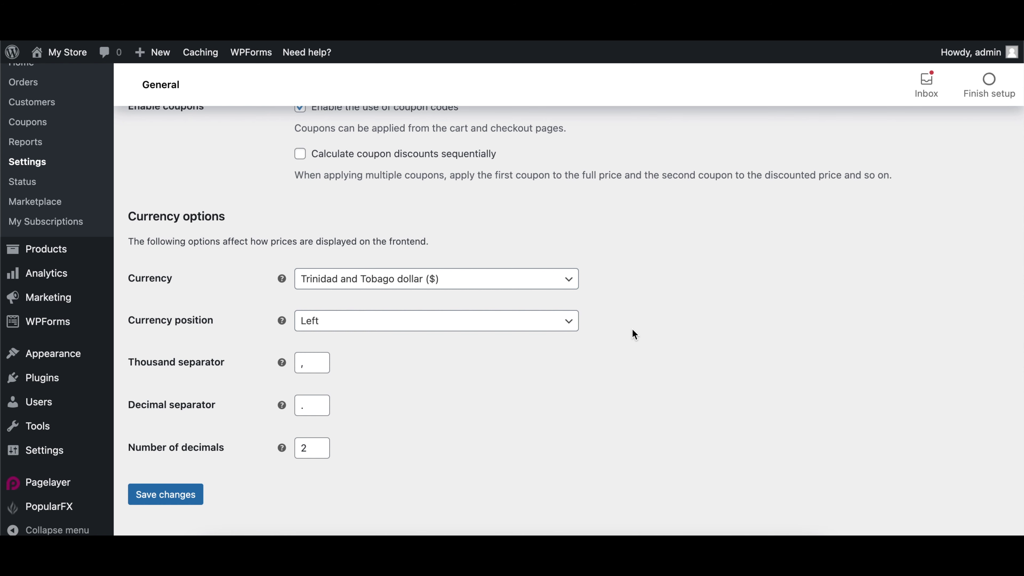
# - Enable Direct bank transfer and Cash on delivery as payment methods in the WooCommerce payment settings
pyautogui.scroll(10, 661, 314)
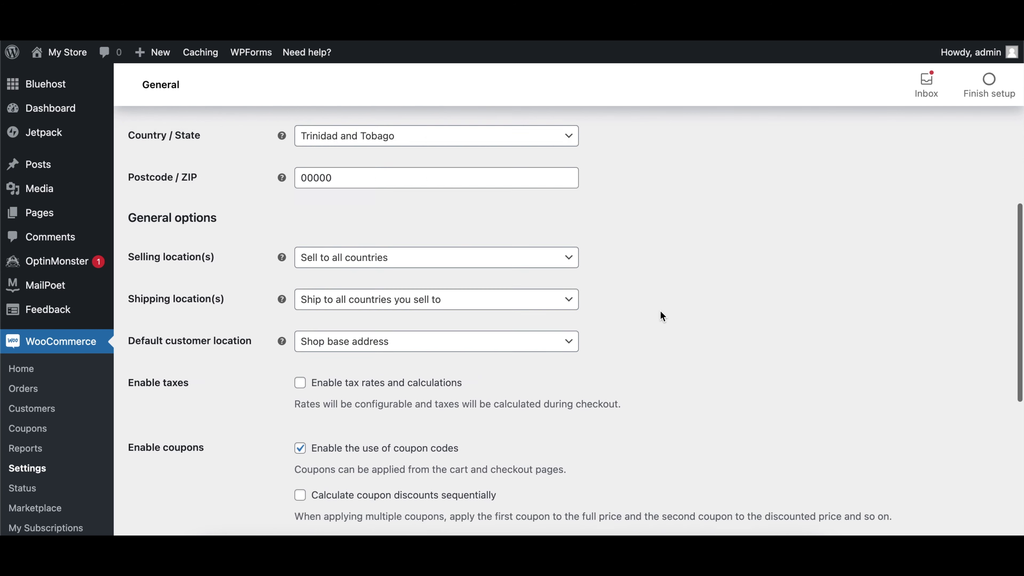
pyautogui.scroll(9, 662, 315)
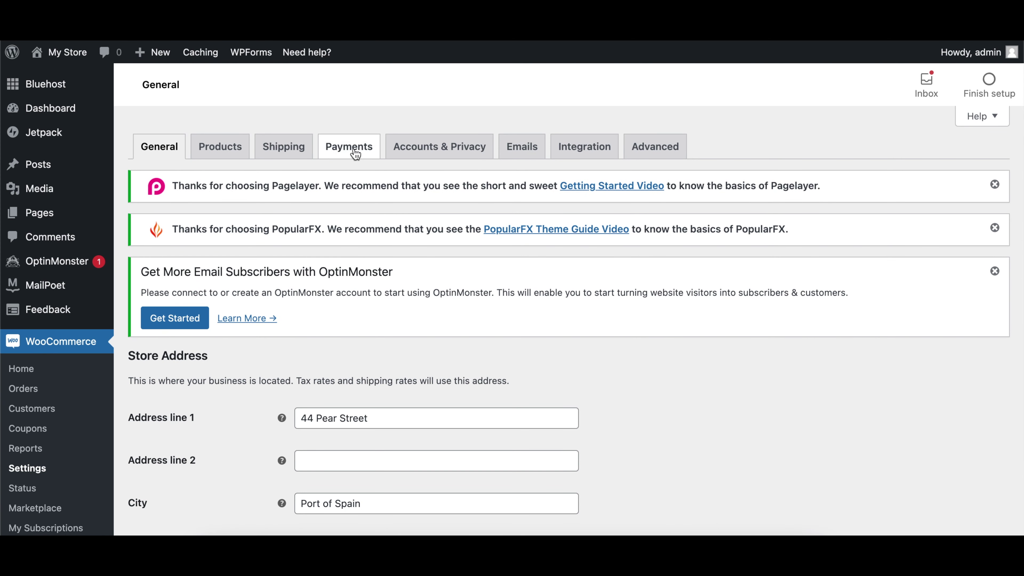
pyautogui.click(345, 149)
pyautogui.scroll(-5, 390, 332)
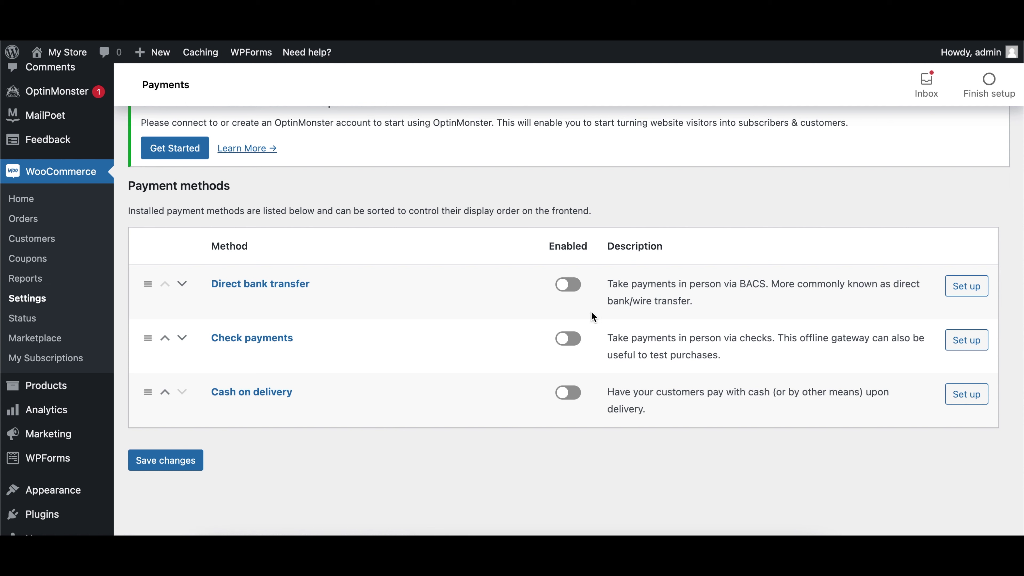
pyautogui.click(576, 399)
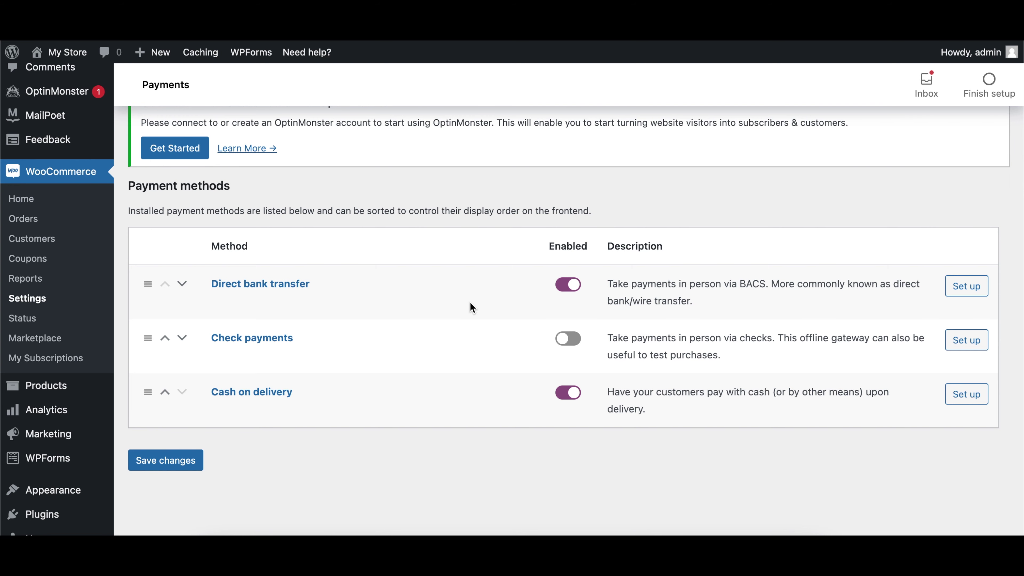
# - Start a plugin upload on the Add Plugins page and choose the file woocommercecreditcard-v210.zip
pyautogui.scroll(-3, 191, 411)
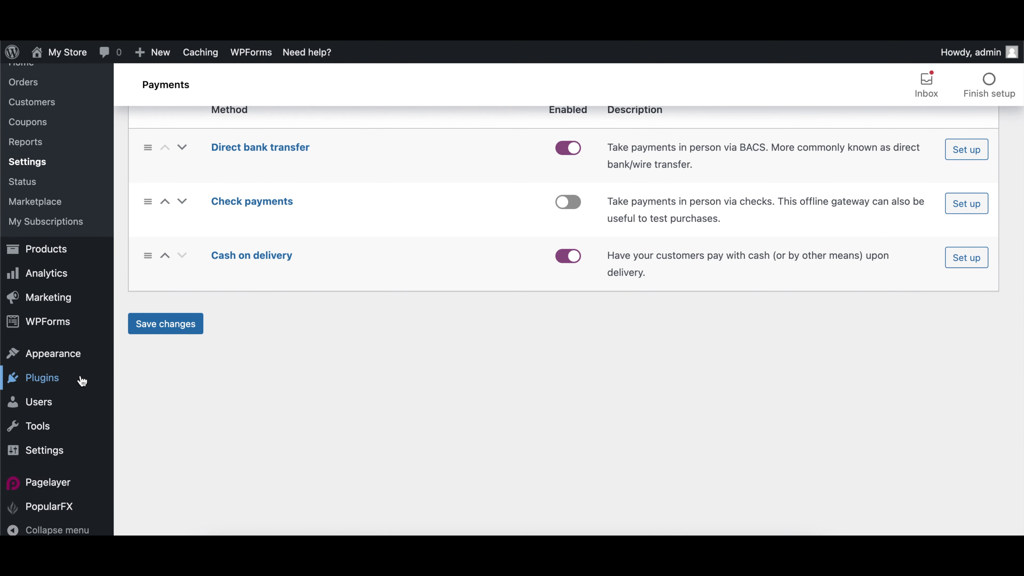
pyautogui.moveTo(69, 379)
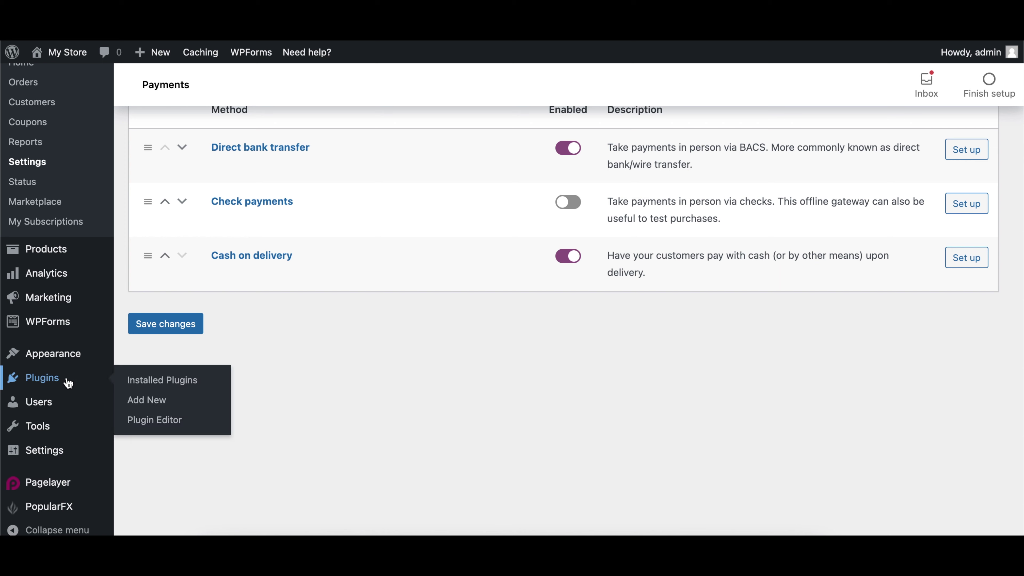
pyautogui.click(147, 400)
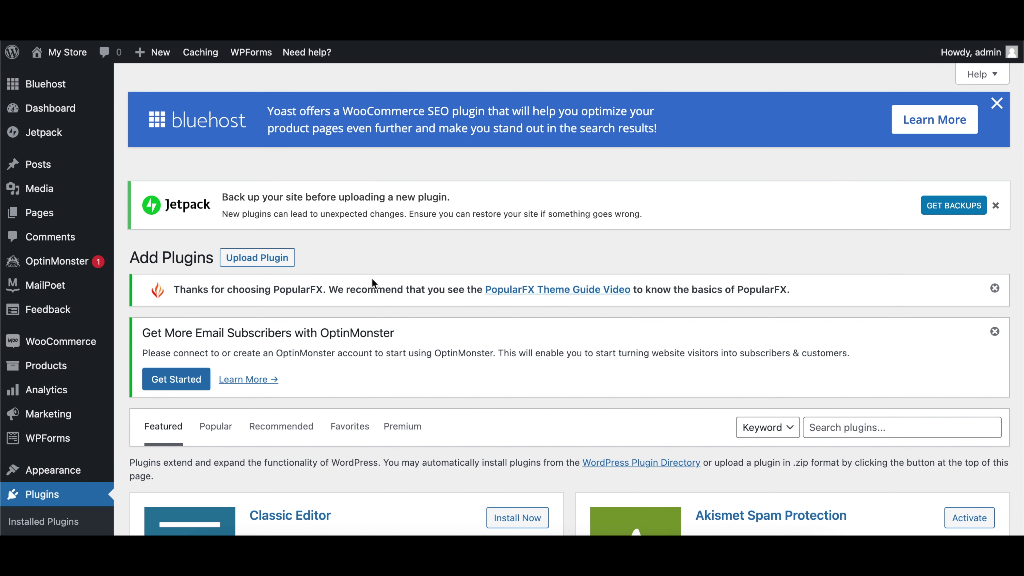
pyautogui.click(269, 259)
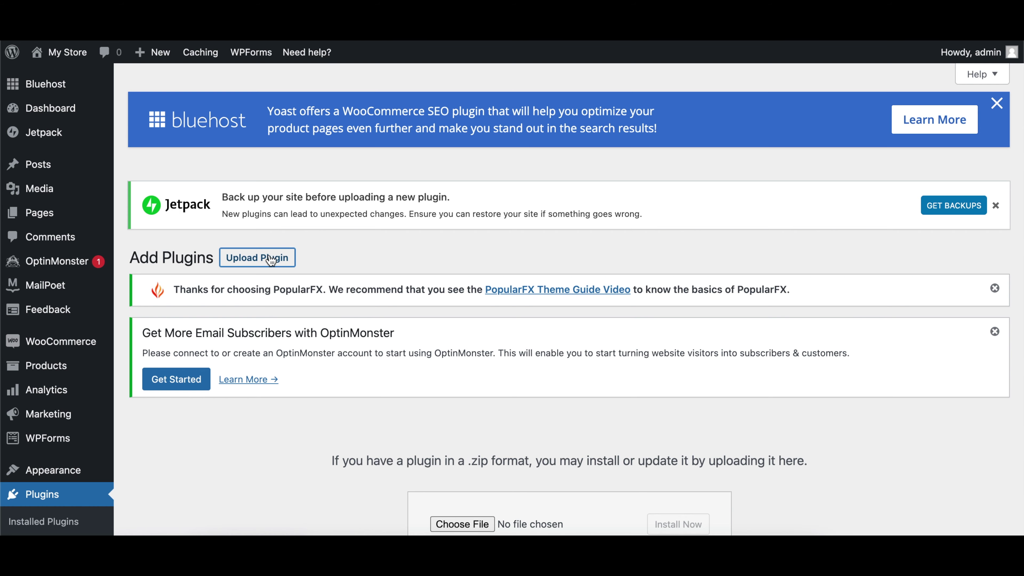
pyautogui.scroll(-3, 539, 441)
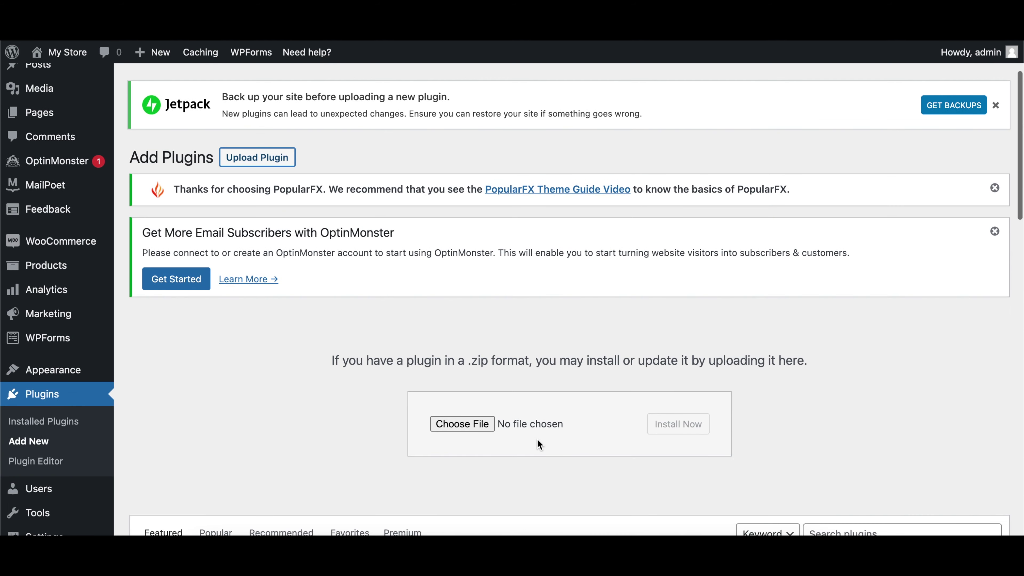
pyautogui.click(469, 423)
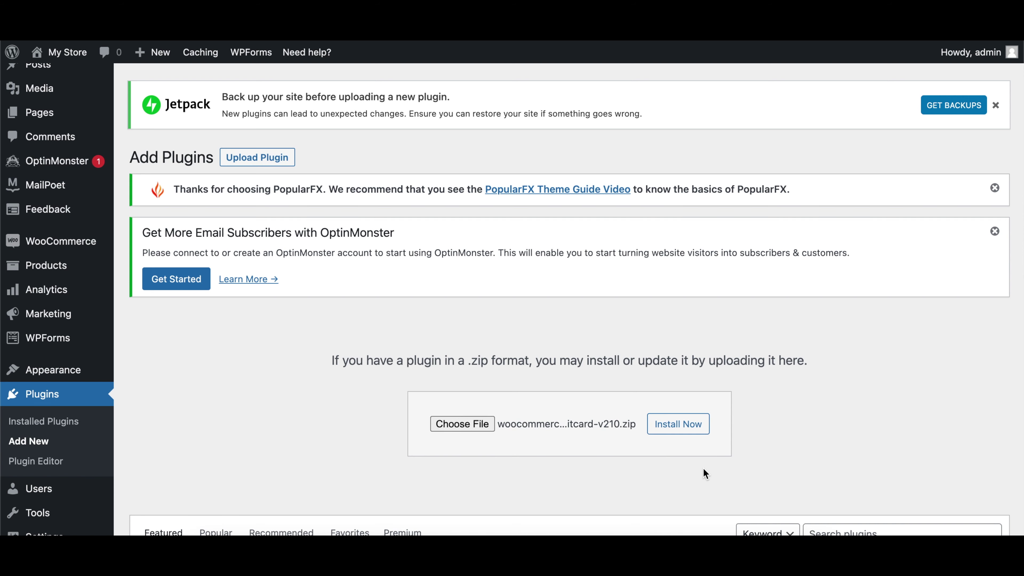
# - Install the plugin from the chosen zip file and activate it
pyautogui.scroll(-3, 704, 467)
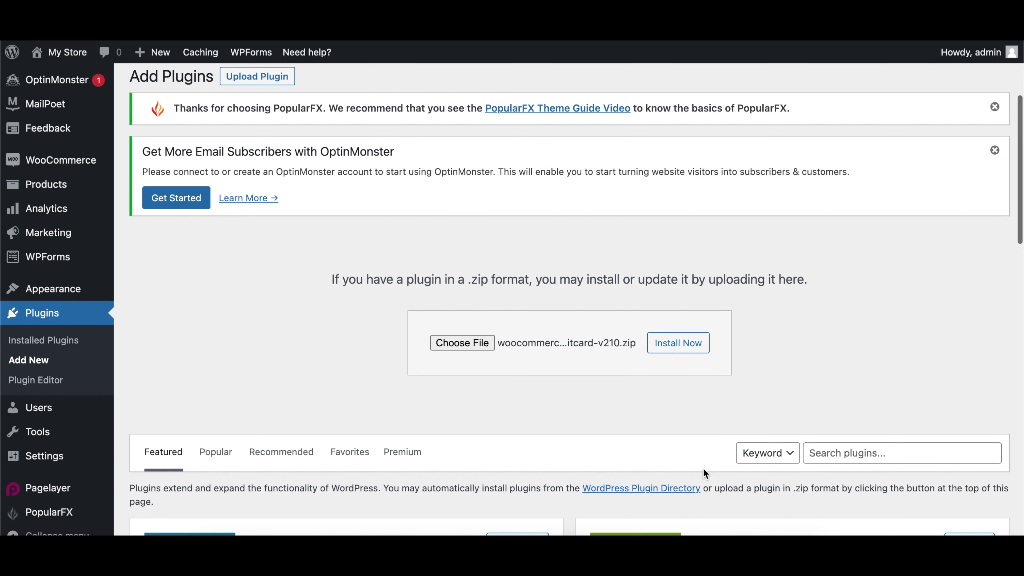
pyautogui.click(674, 346)
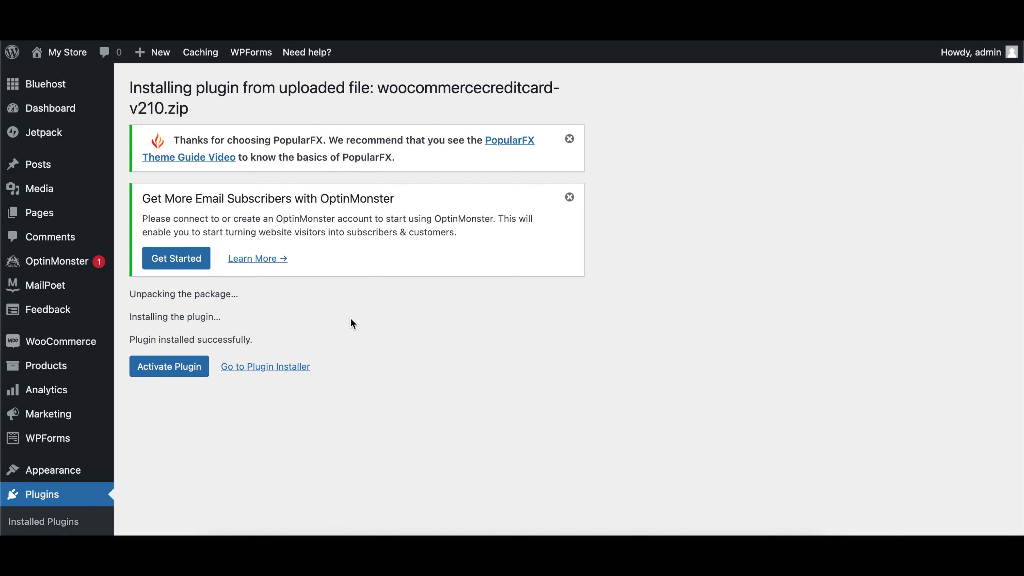
pyautogui.click(166, 367)
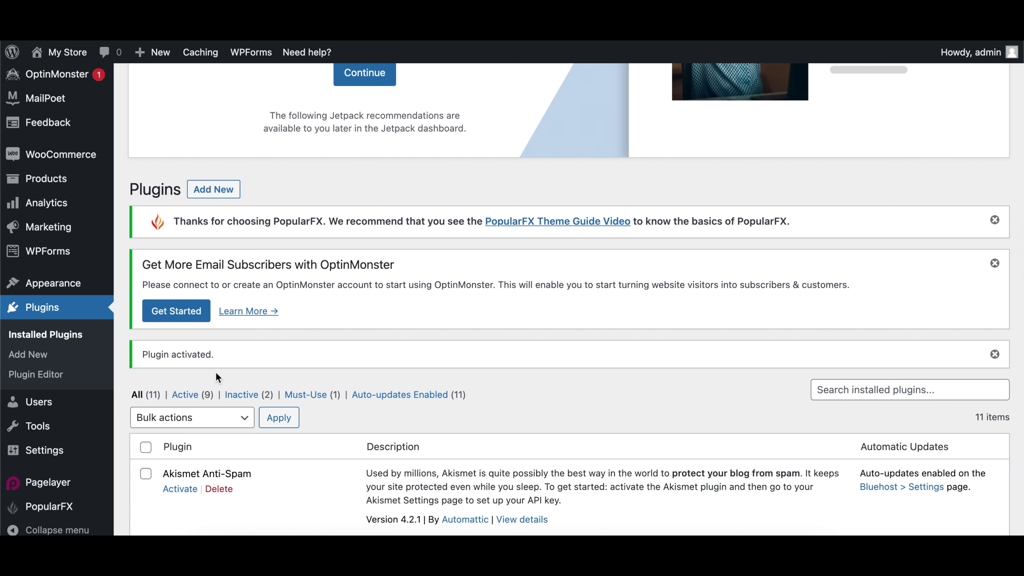
# - Open the Credit/Debit Card (via WiPay) method's management page from the WooCommerce payment settings
pyautogui.scroll(1, 173, 363)
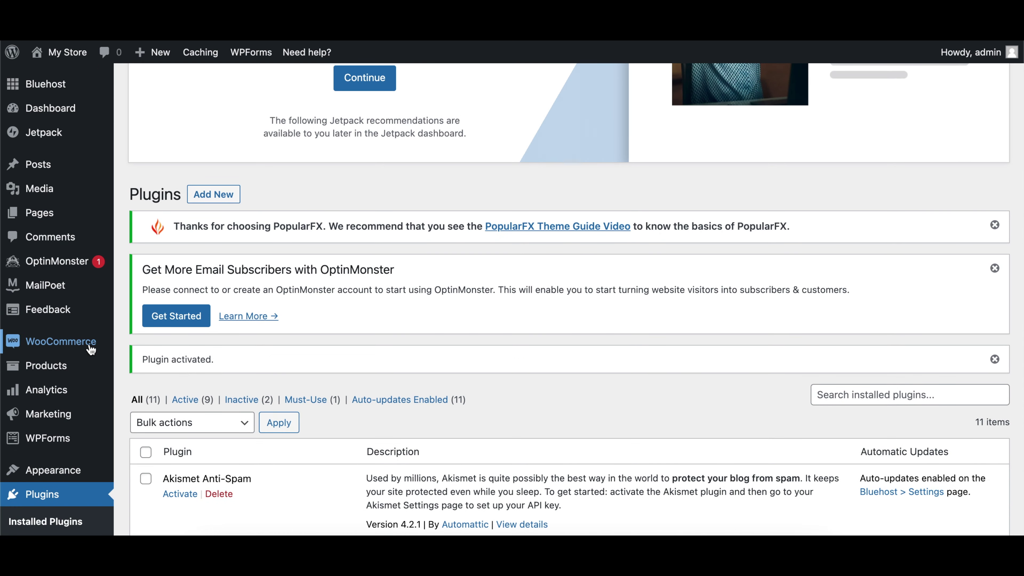
pyautogui.moveTo(83, 347)
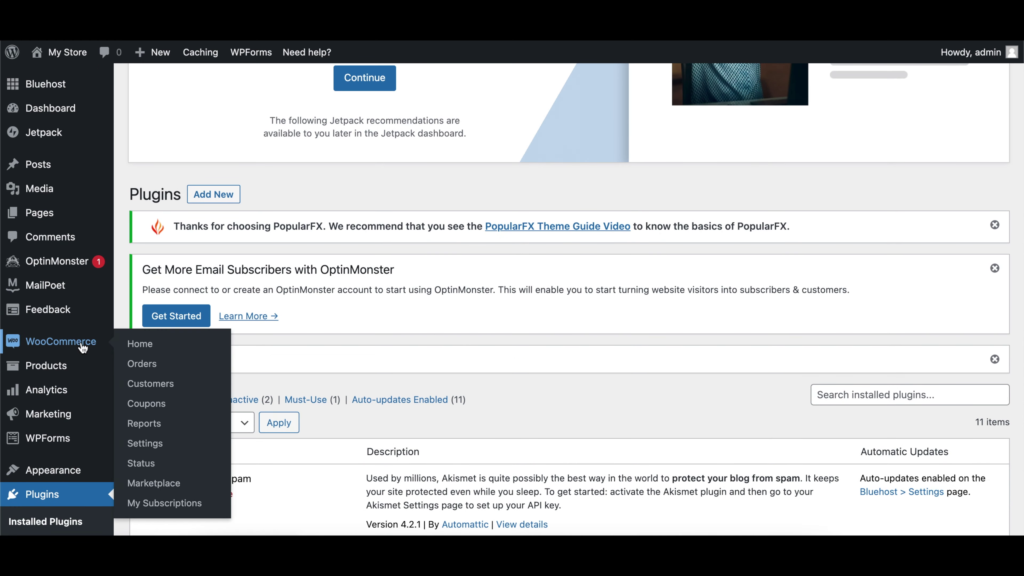
pyautogui.click(141, 444)
pyautogui.click(345, 148)
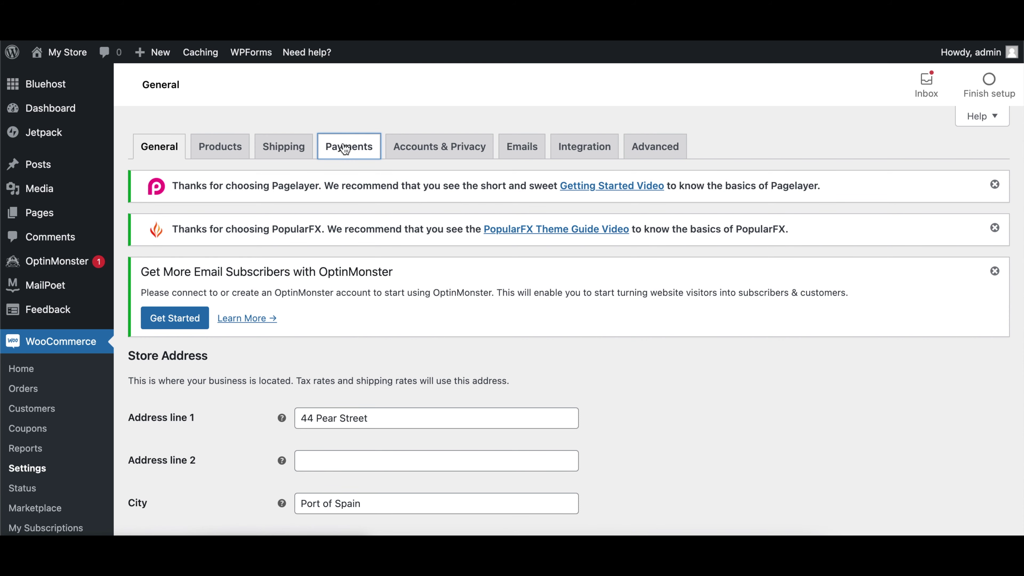
pyautogui.scroll(-8, 469, 241)
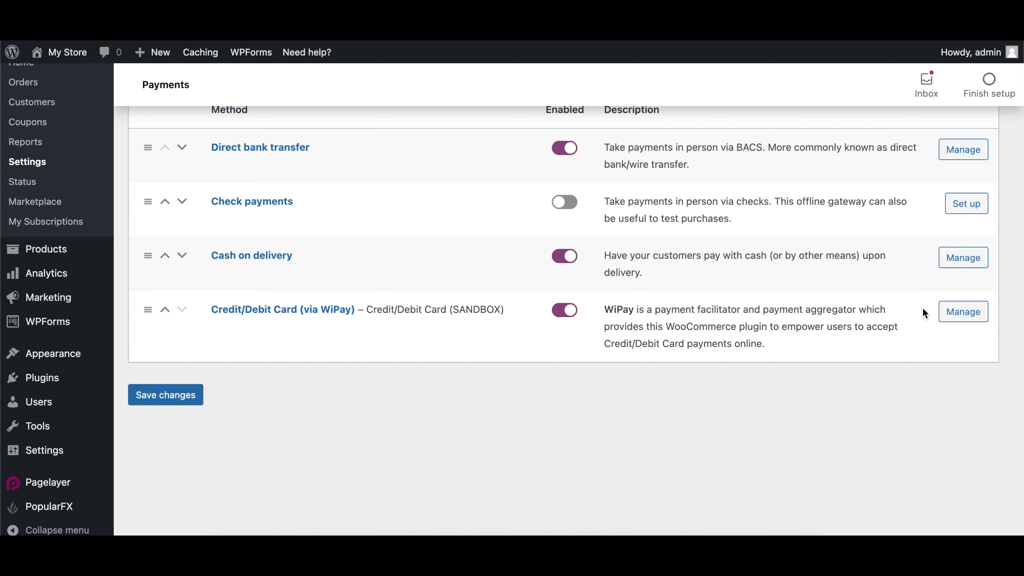
pyautogui.click(964, 312)
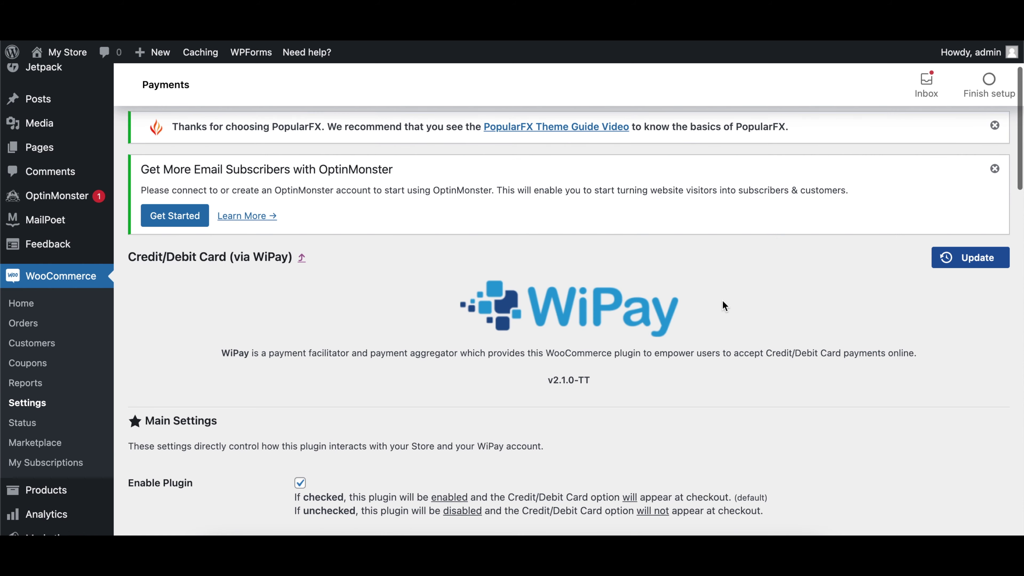
# - Review the WiPay plugin's main settings, including Enable Plugin, SandBox Mode and the list of available platforms
pyautogui.scroll(-5, 723, 283)
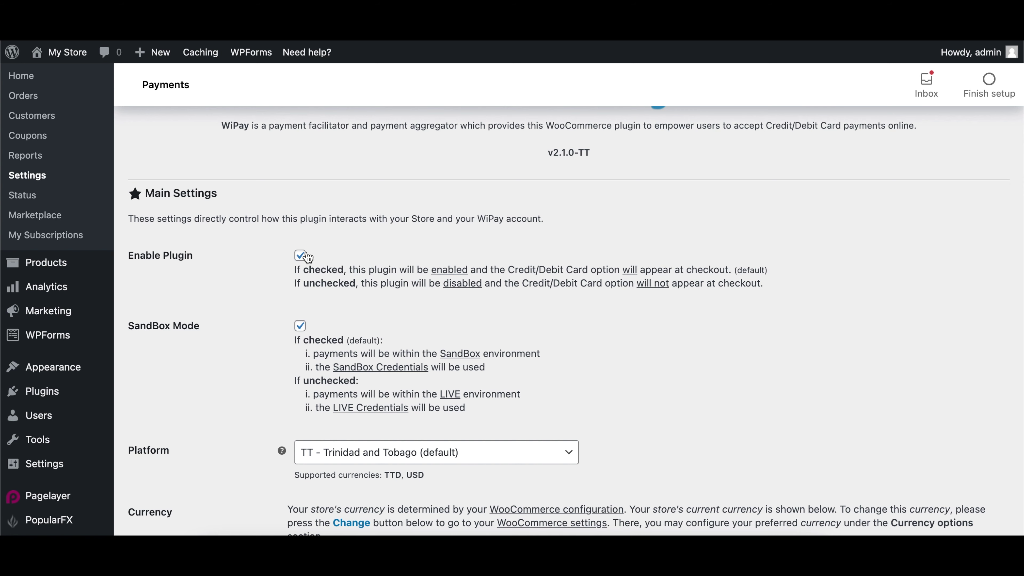
pyautogui.scroll(-2, 358, 308)
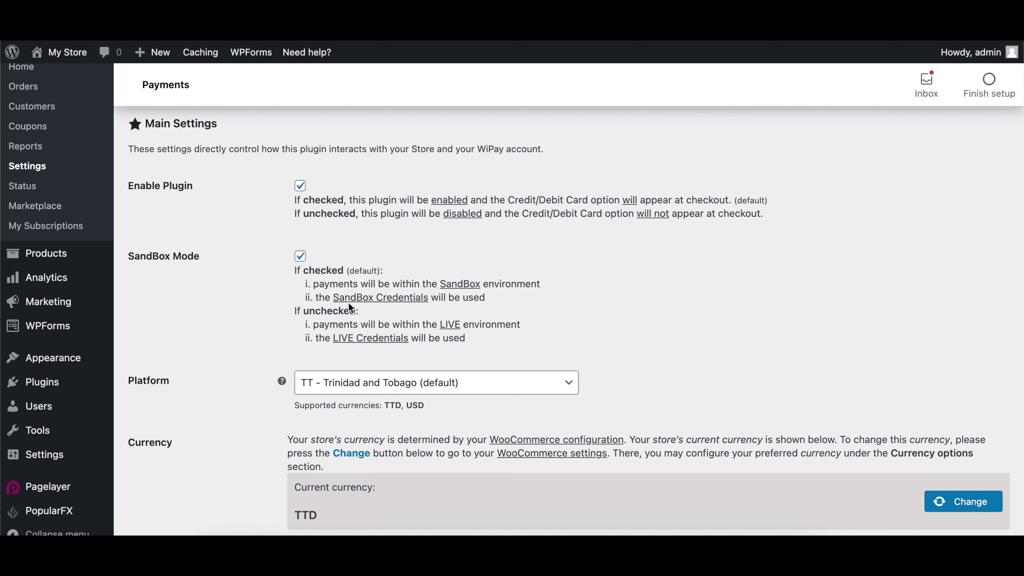
pyautogui.scroll(-2, 348, 302)
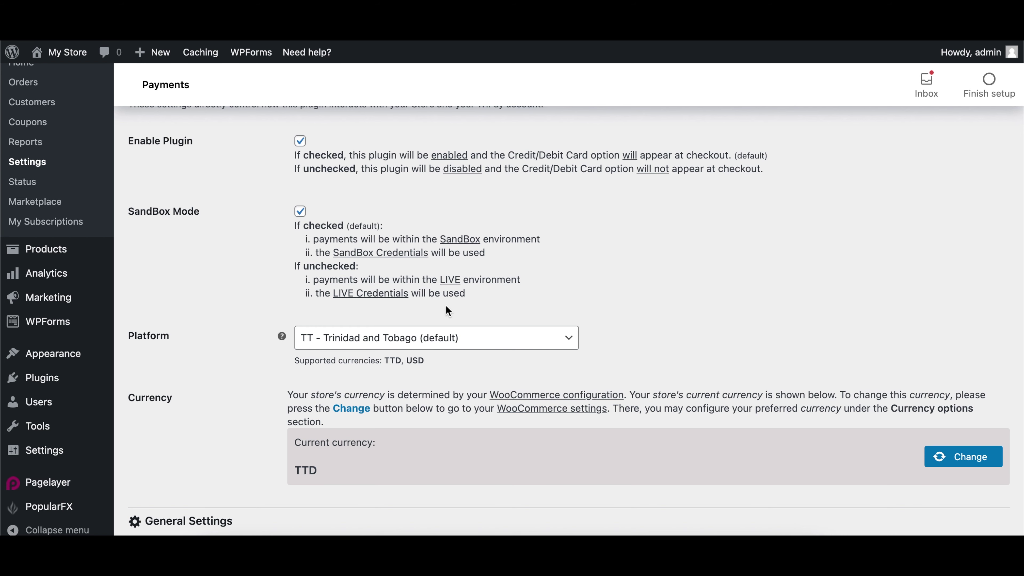
pyautogui.scroll(-2, 606, 353)
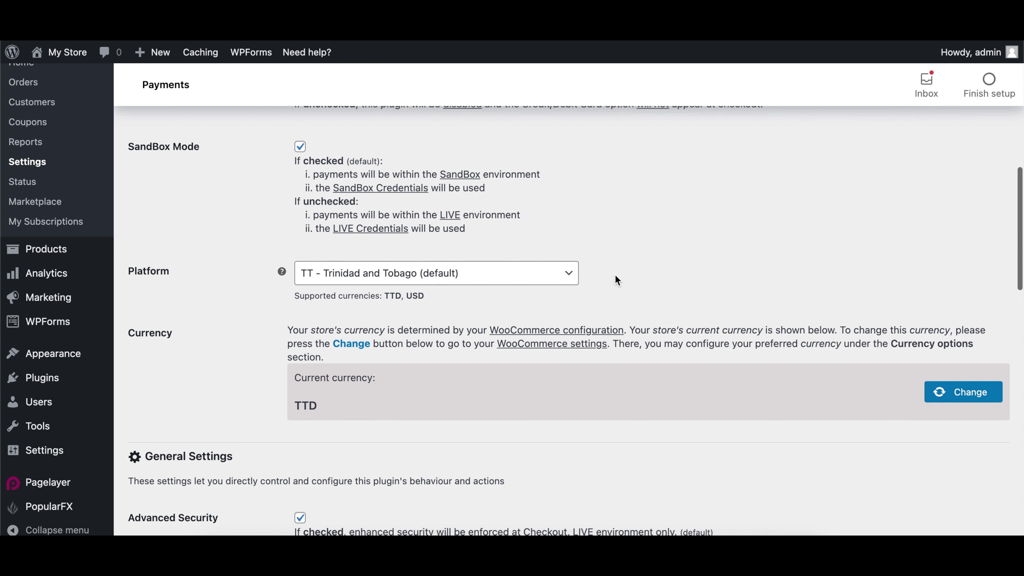
pyautogui.click(572, 274)
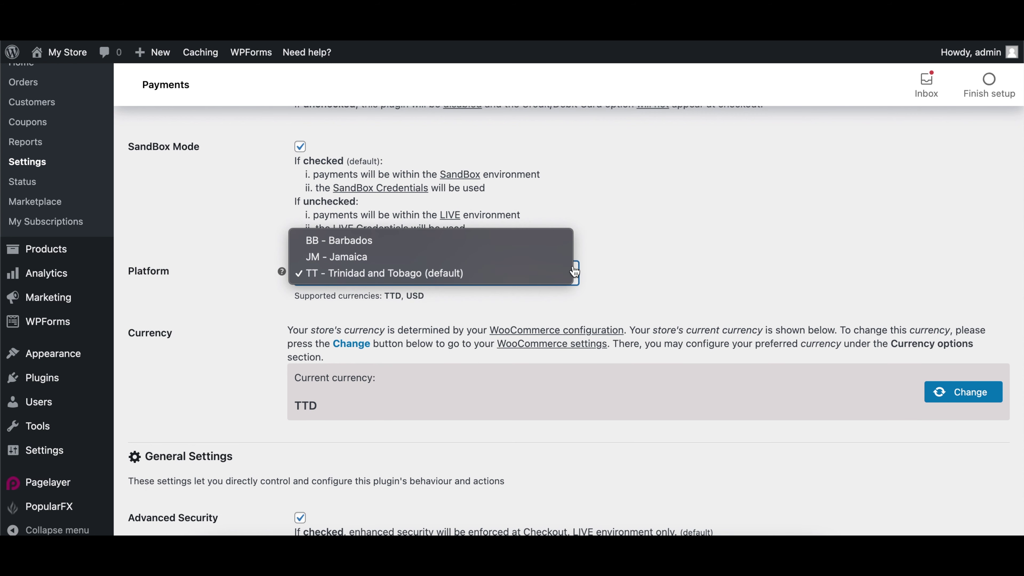
pyautogui.click(601, 292)
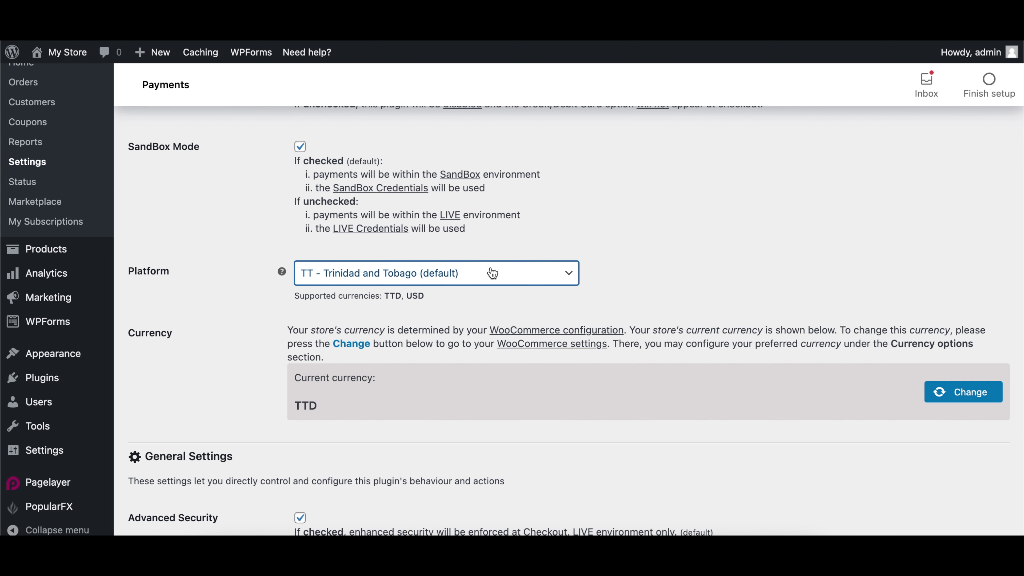
# - Try the 50/50 Split fee structure in the WiPay general settings, and set Fee Structure to Customer Pay
pyautogui.scroll(-2, 591, 354)
pyautogui.scroll(-10, 591, 354)
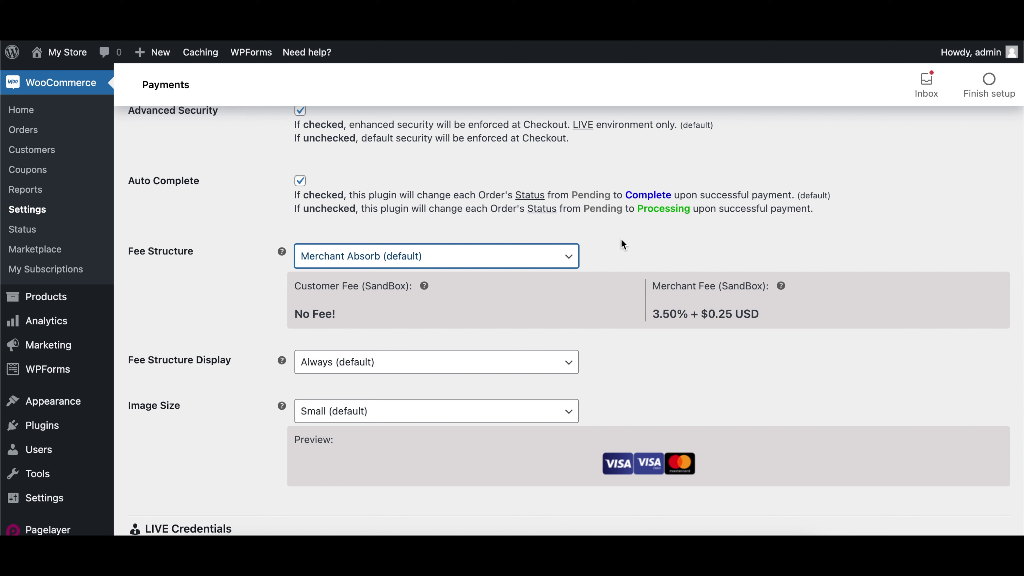
pyautogui.click(572, 259)
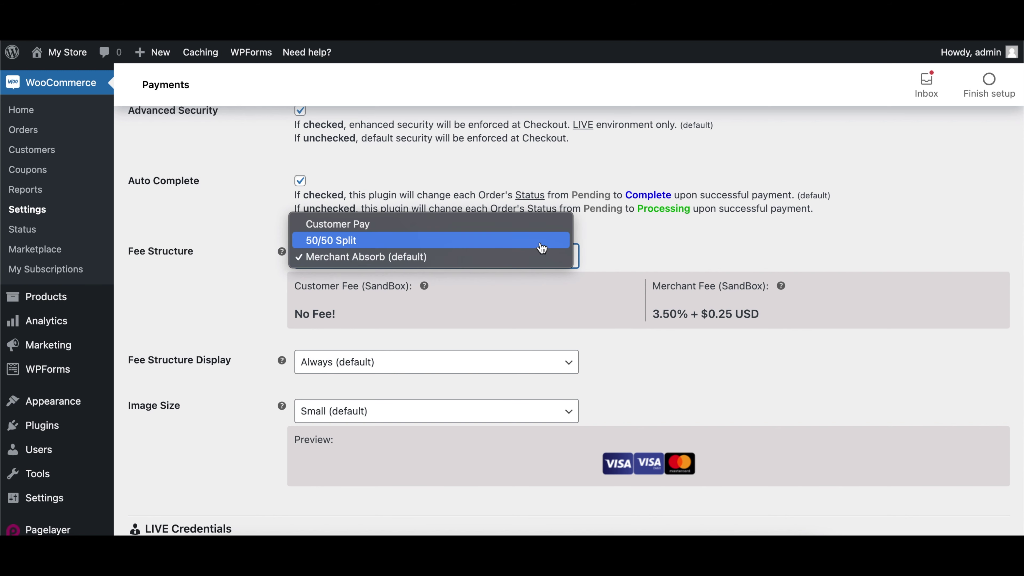
pyautogui.click(544, 242)
pyautogui.click(571, 260)
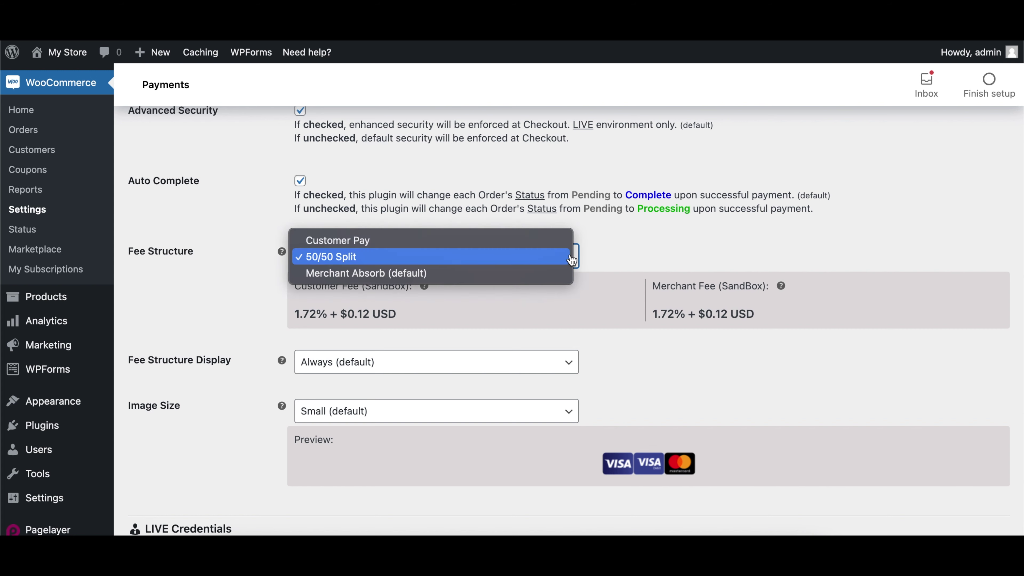
pyautogui.click(557, 242)
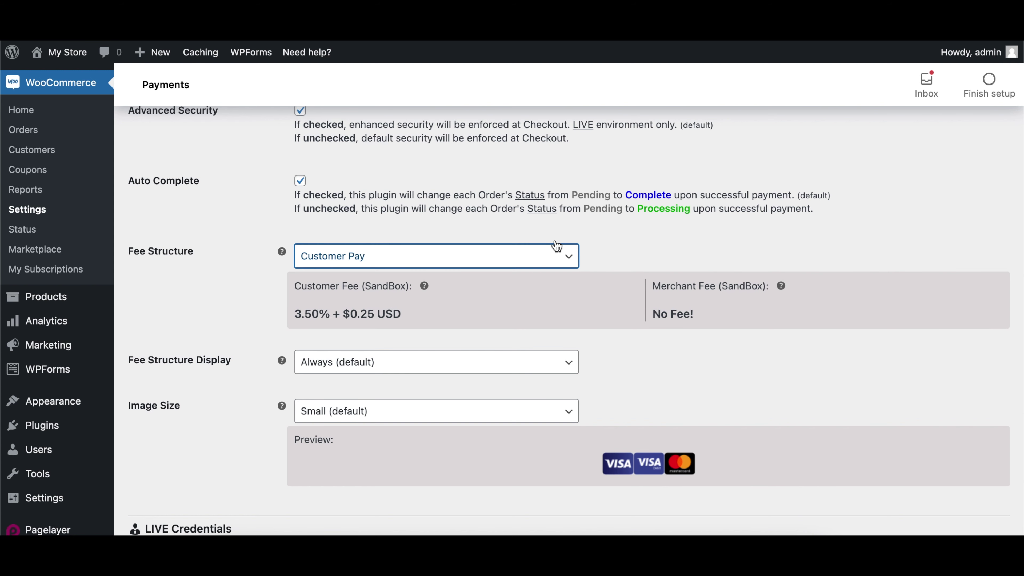